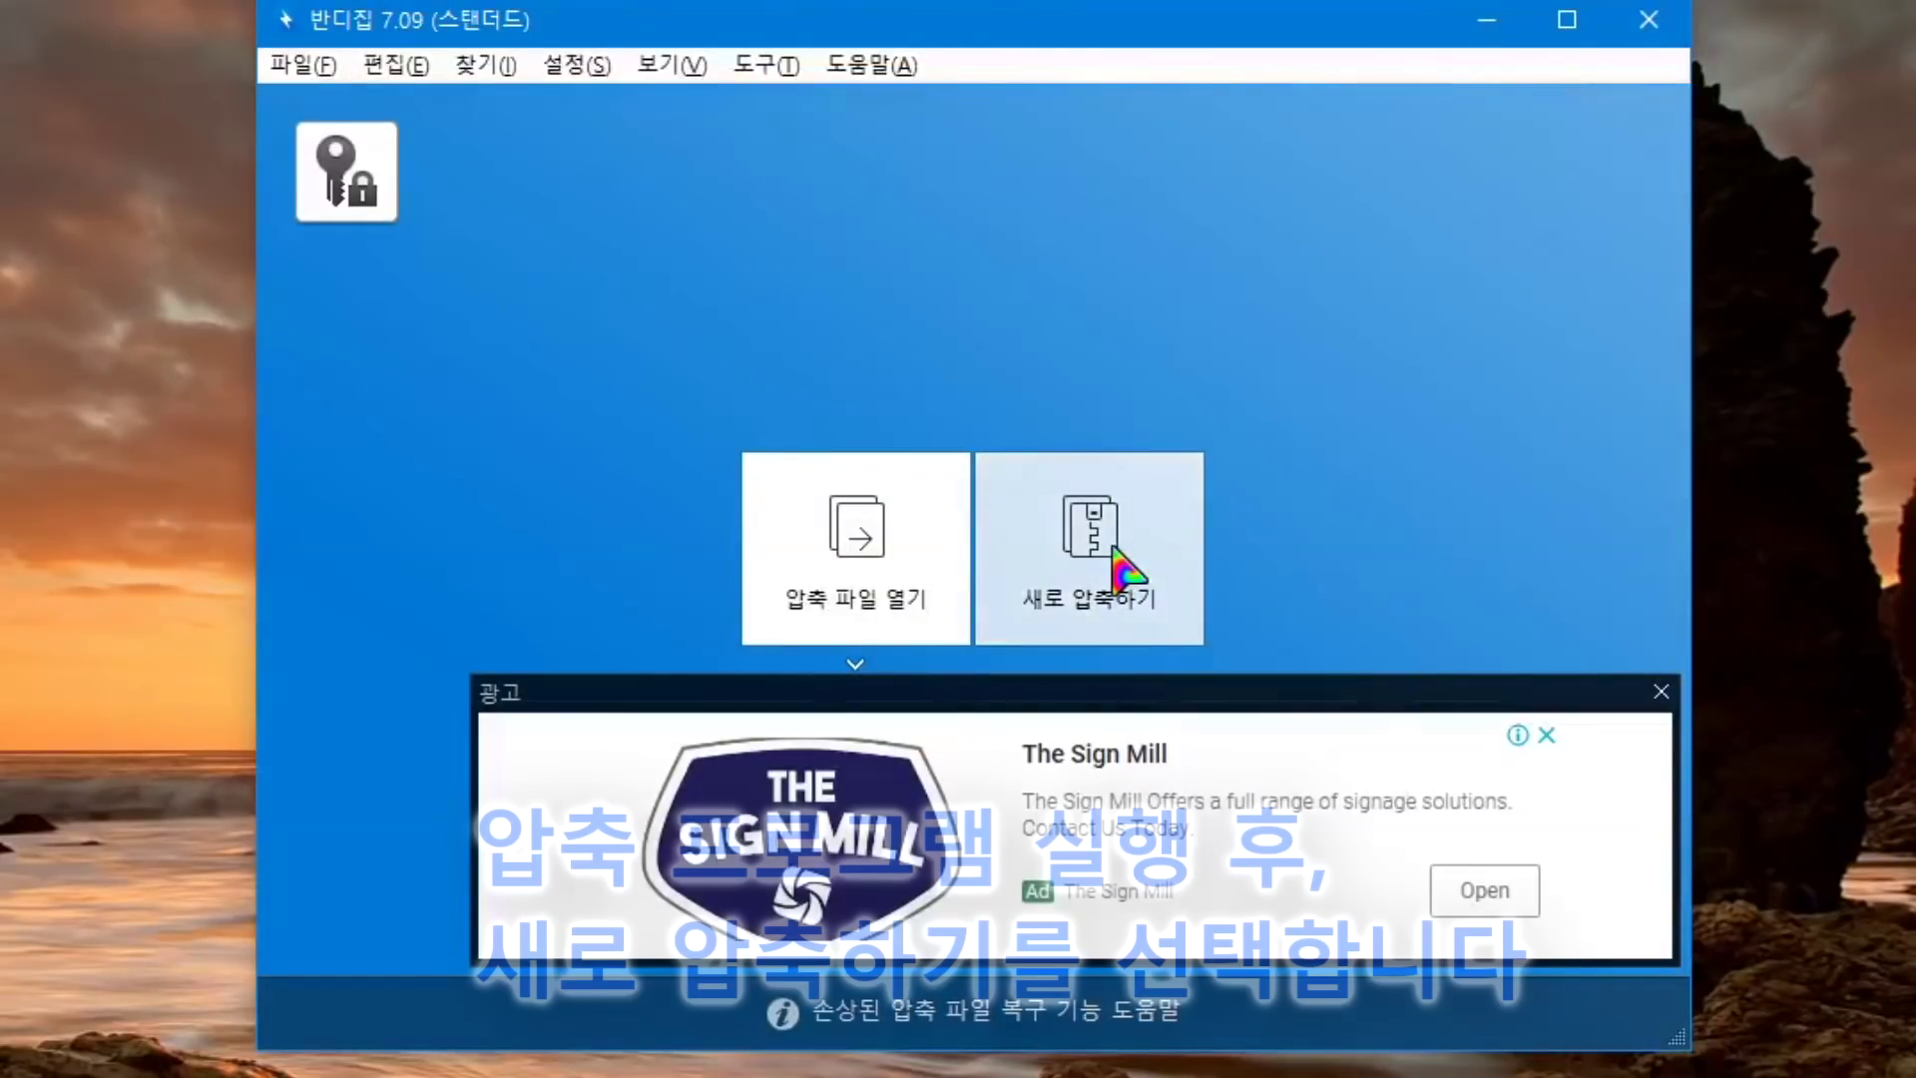
Step: Start a new archive containing 압축해주셈.mp4 from the Downloads folder and show the detailed compression settings
click(1116, 561)
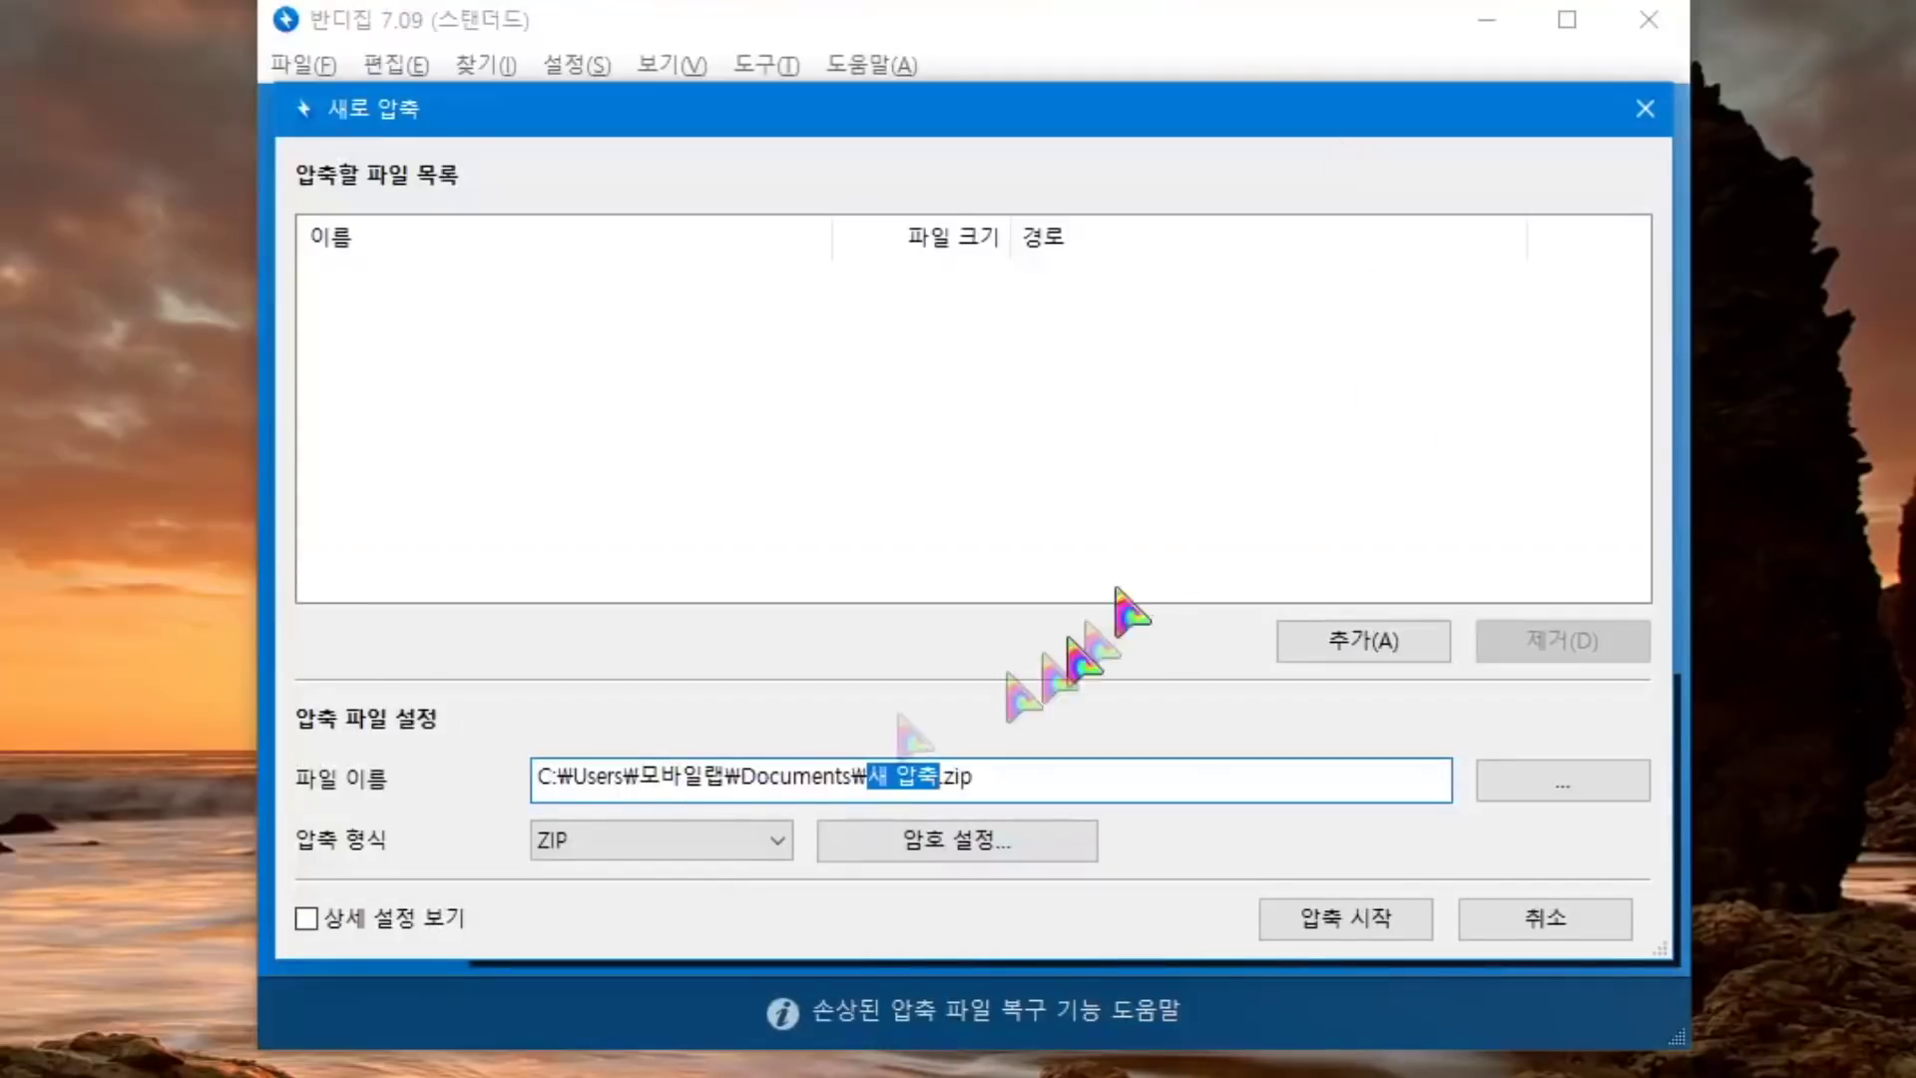
click(1373, 644)
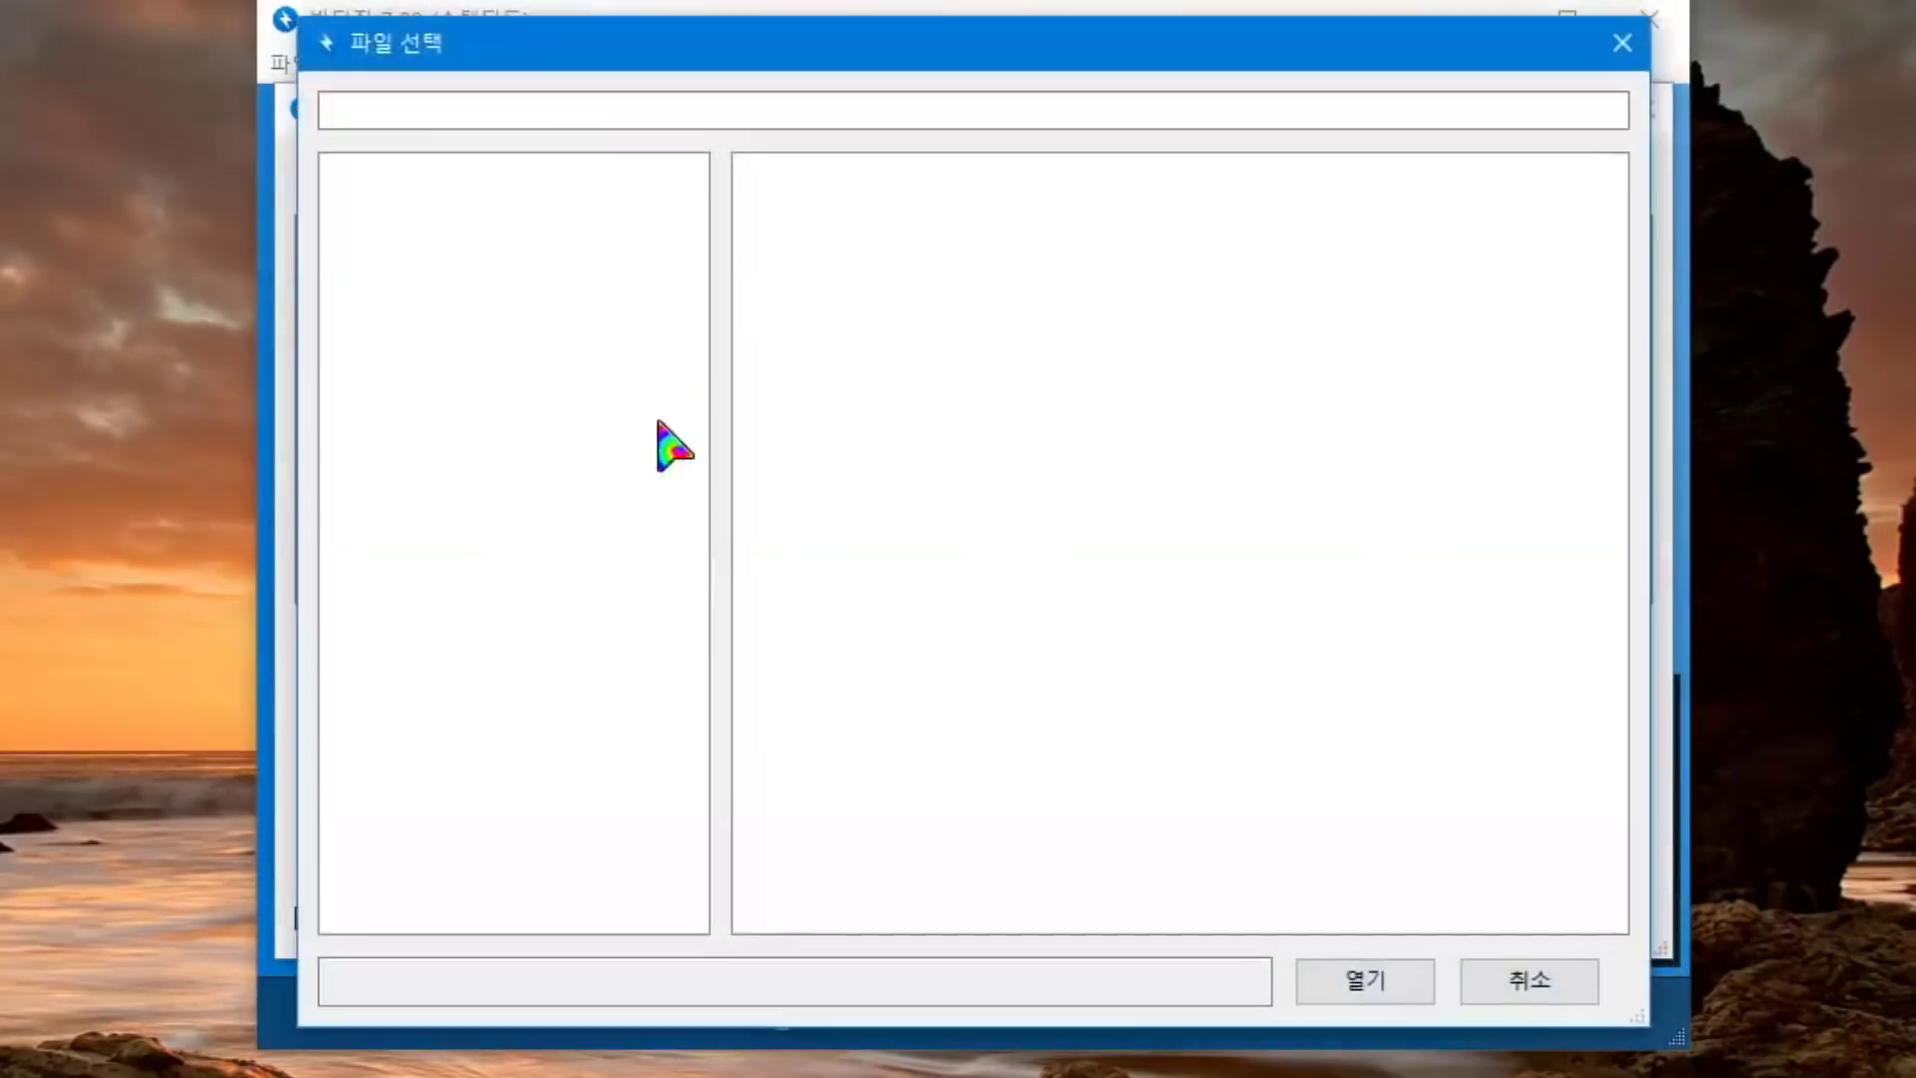
click(461, 346)
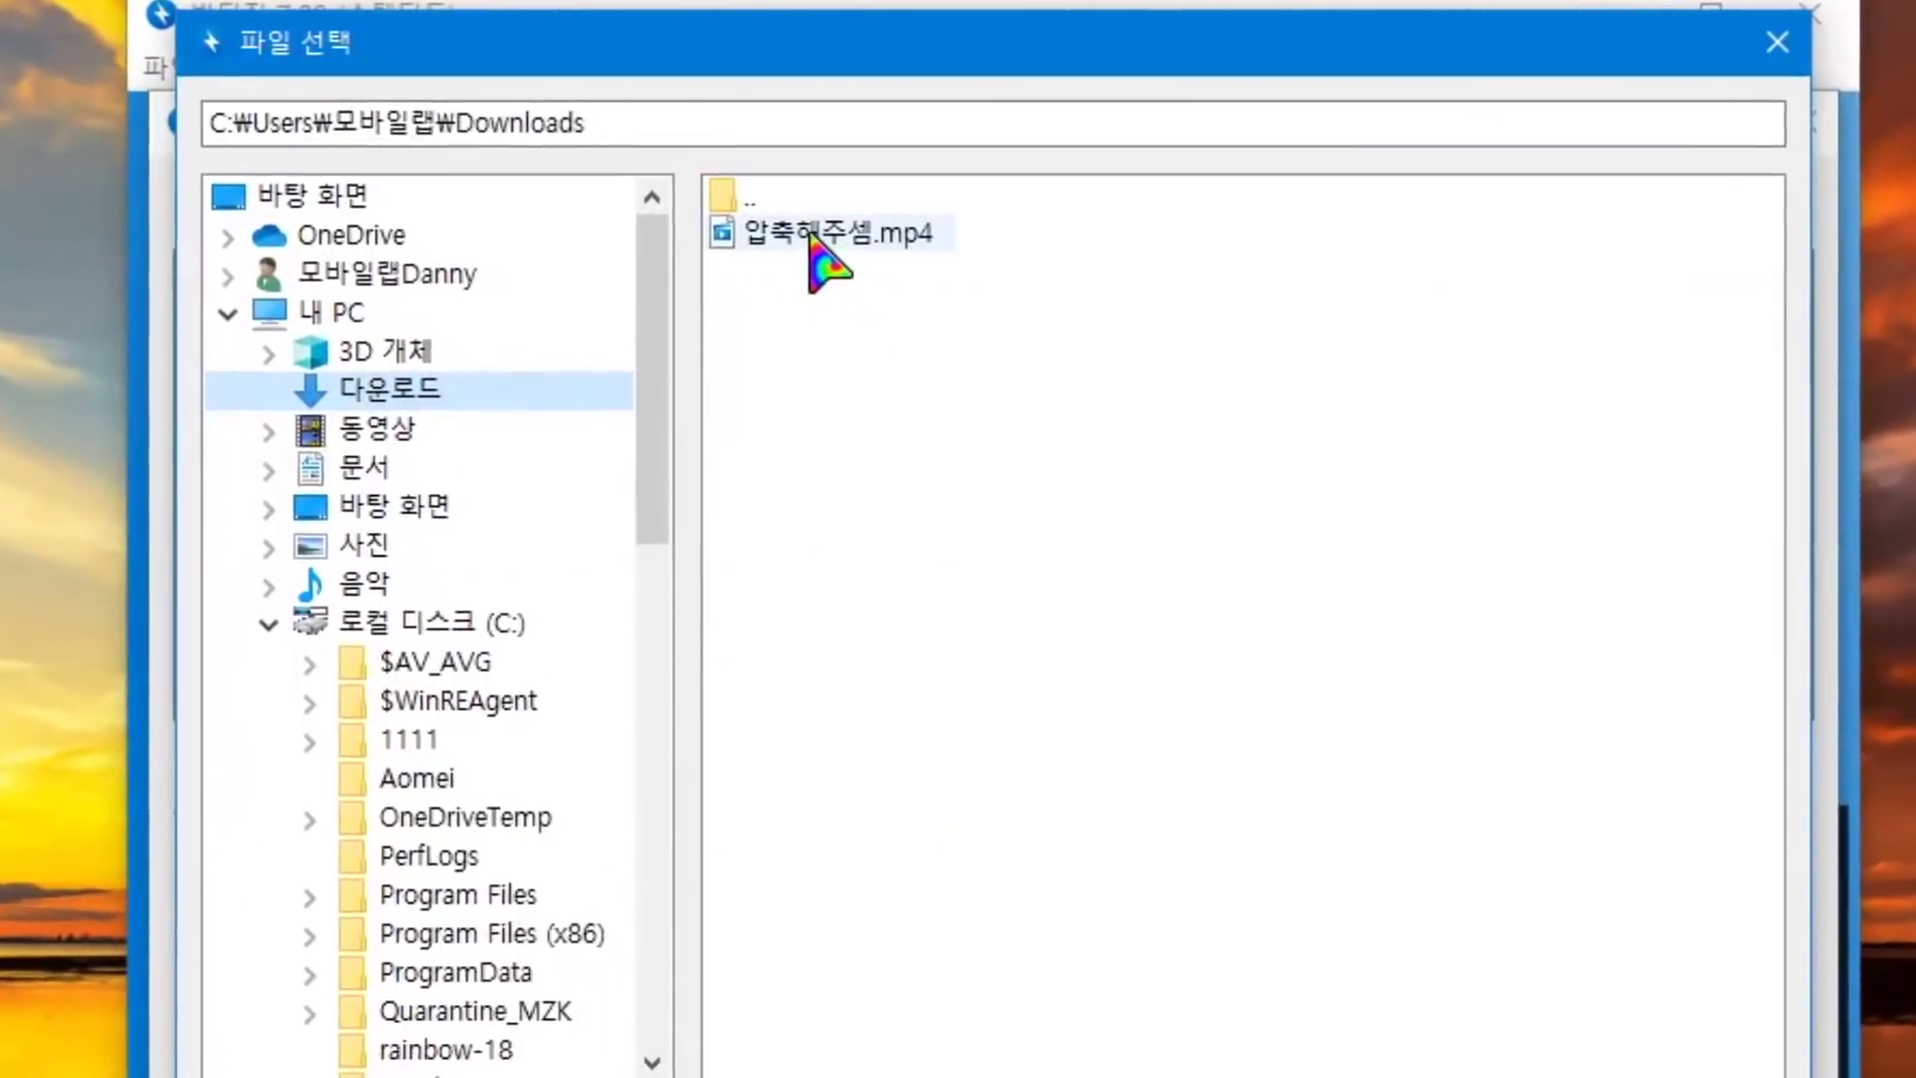
click(831, 237)
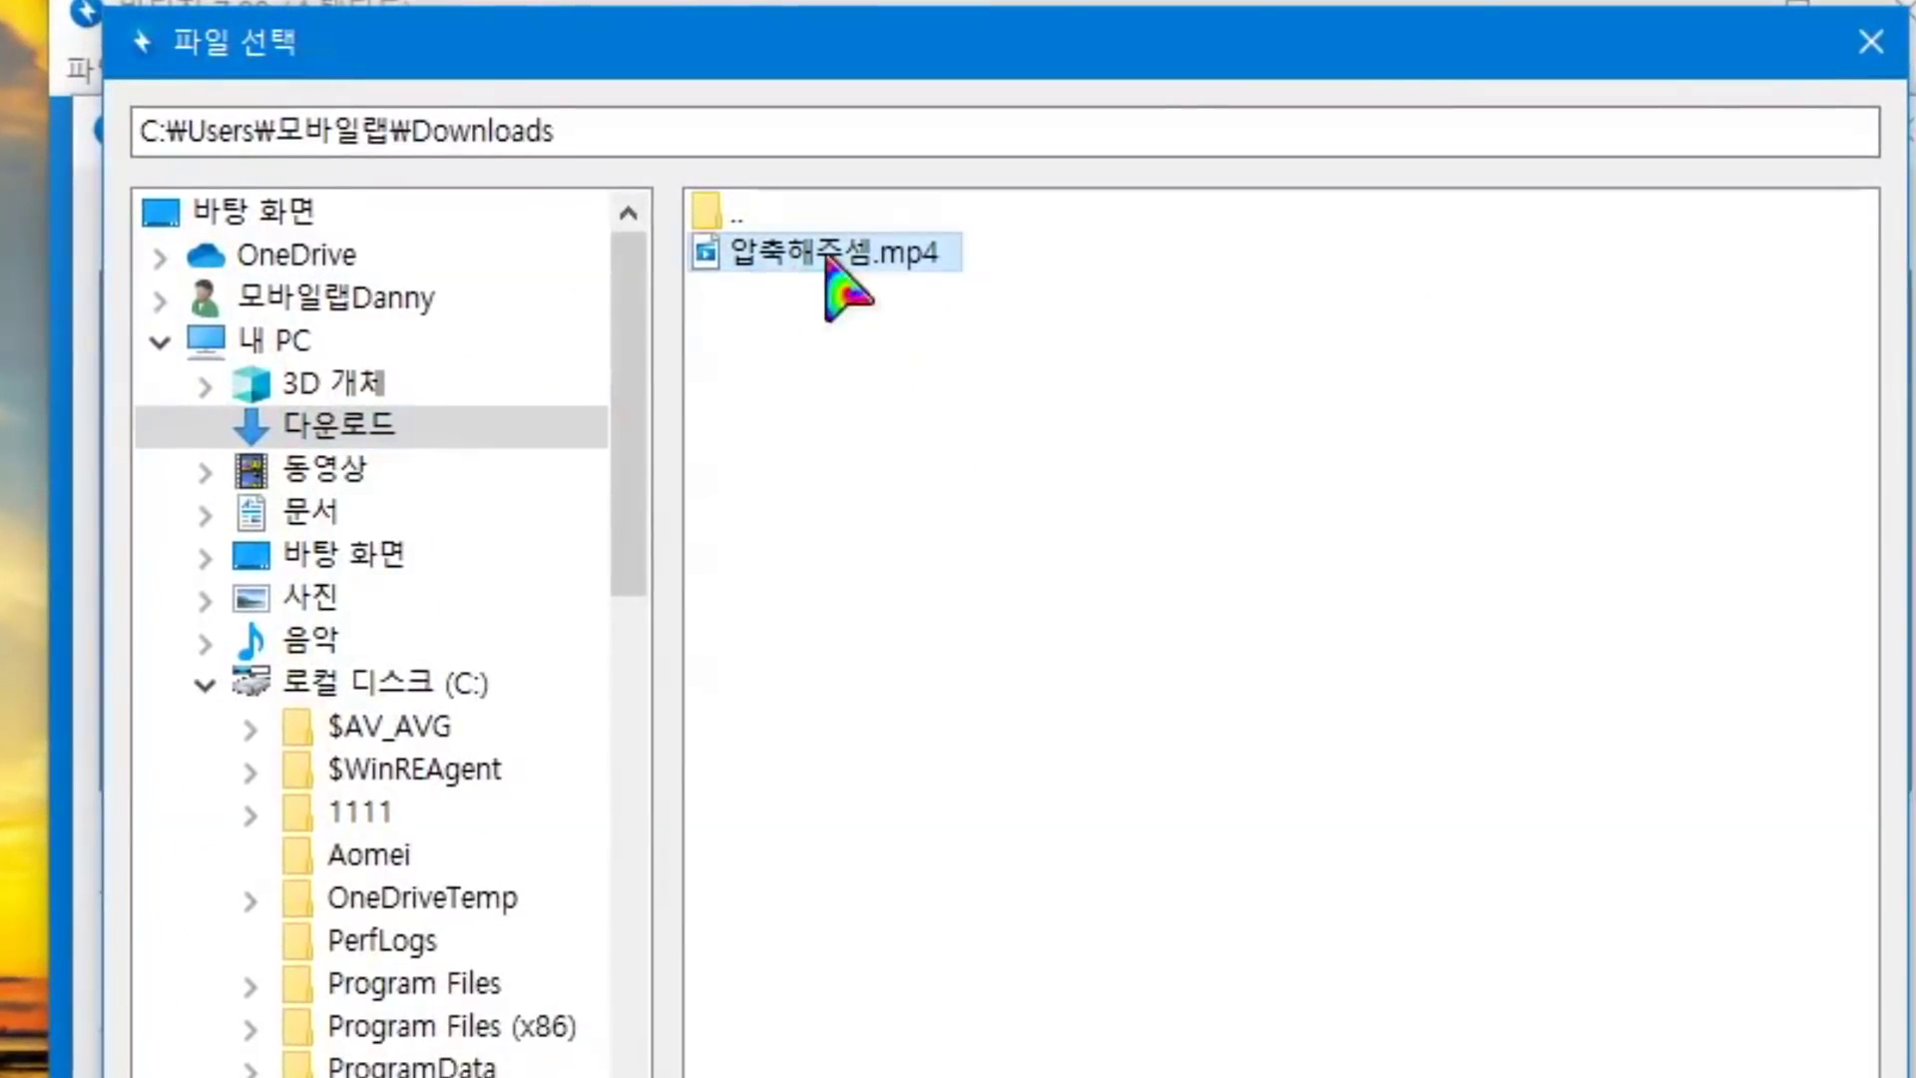
double_click(829, 255)
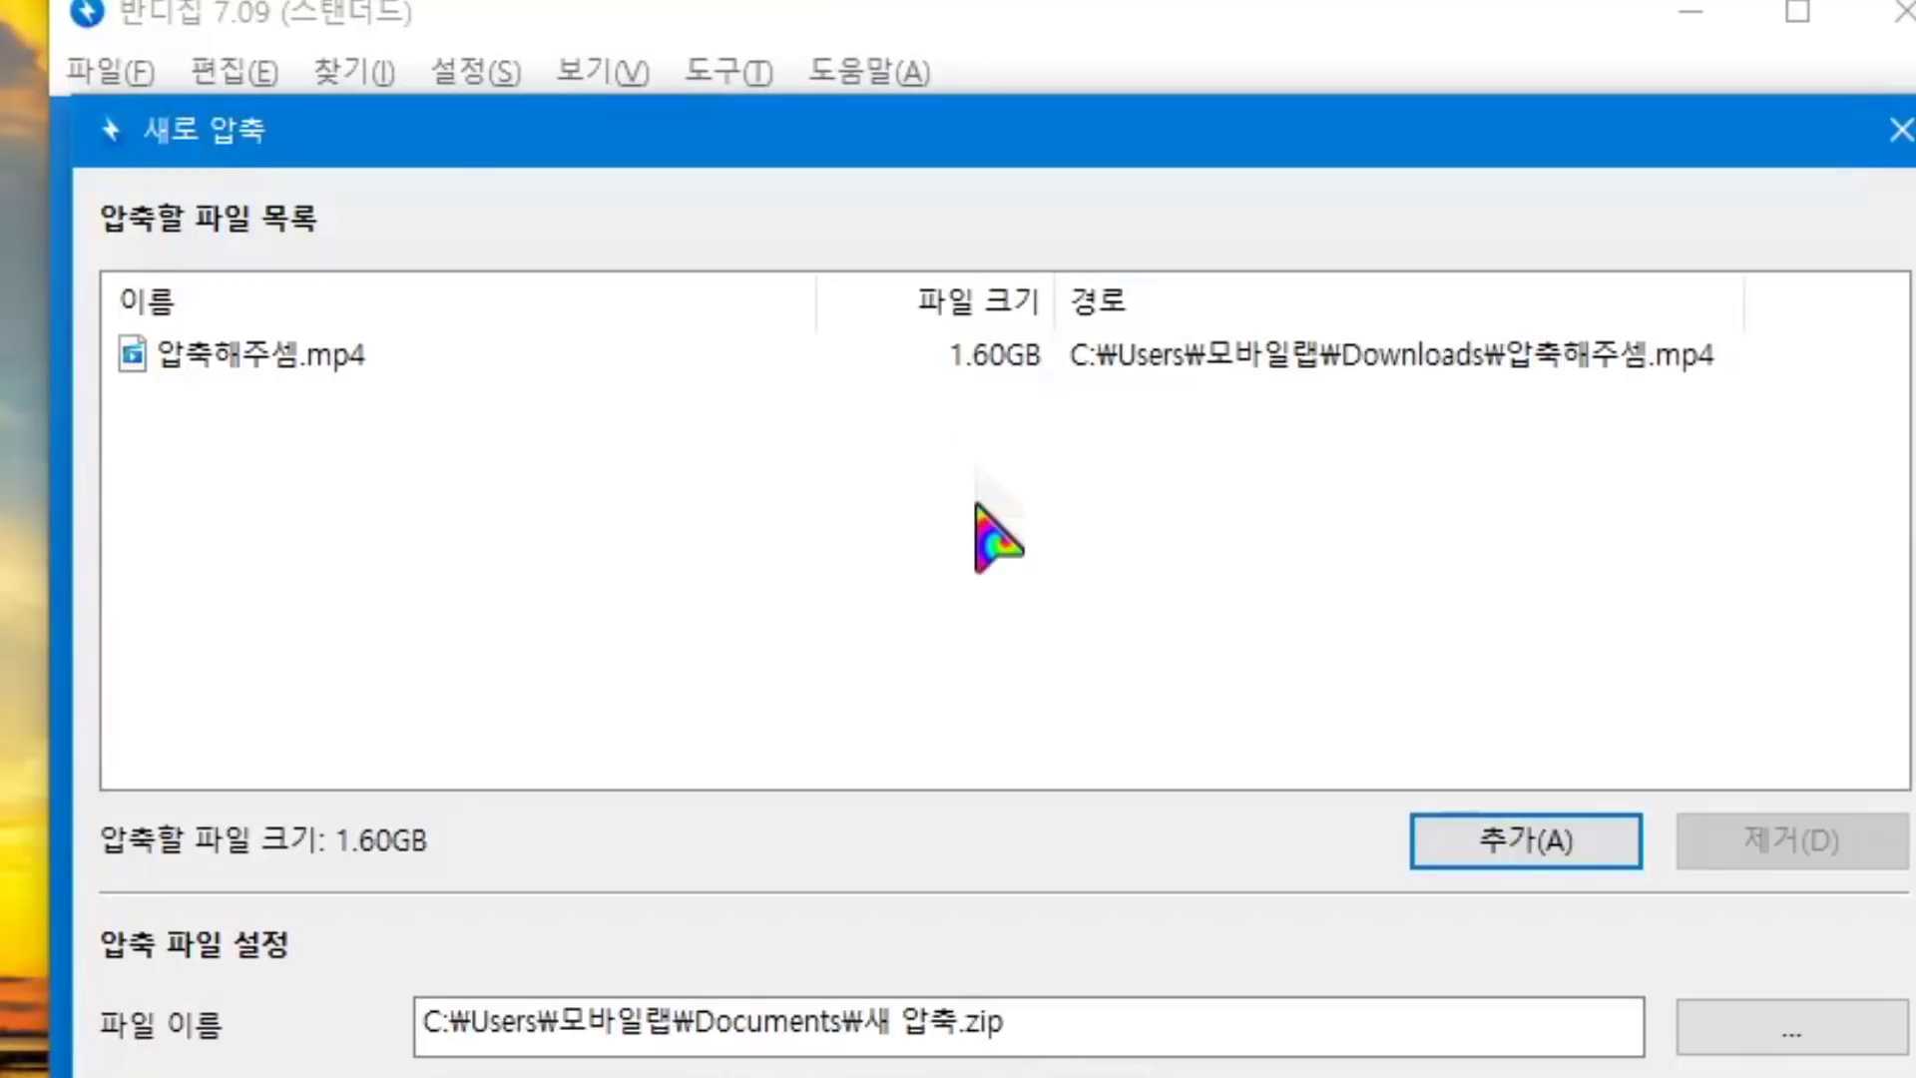
click(825, 496)
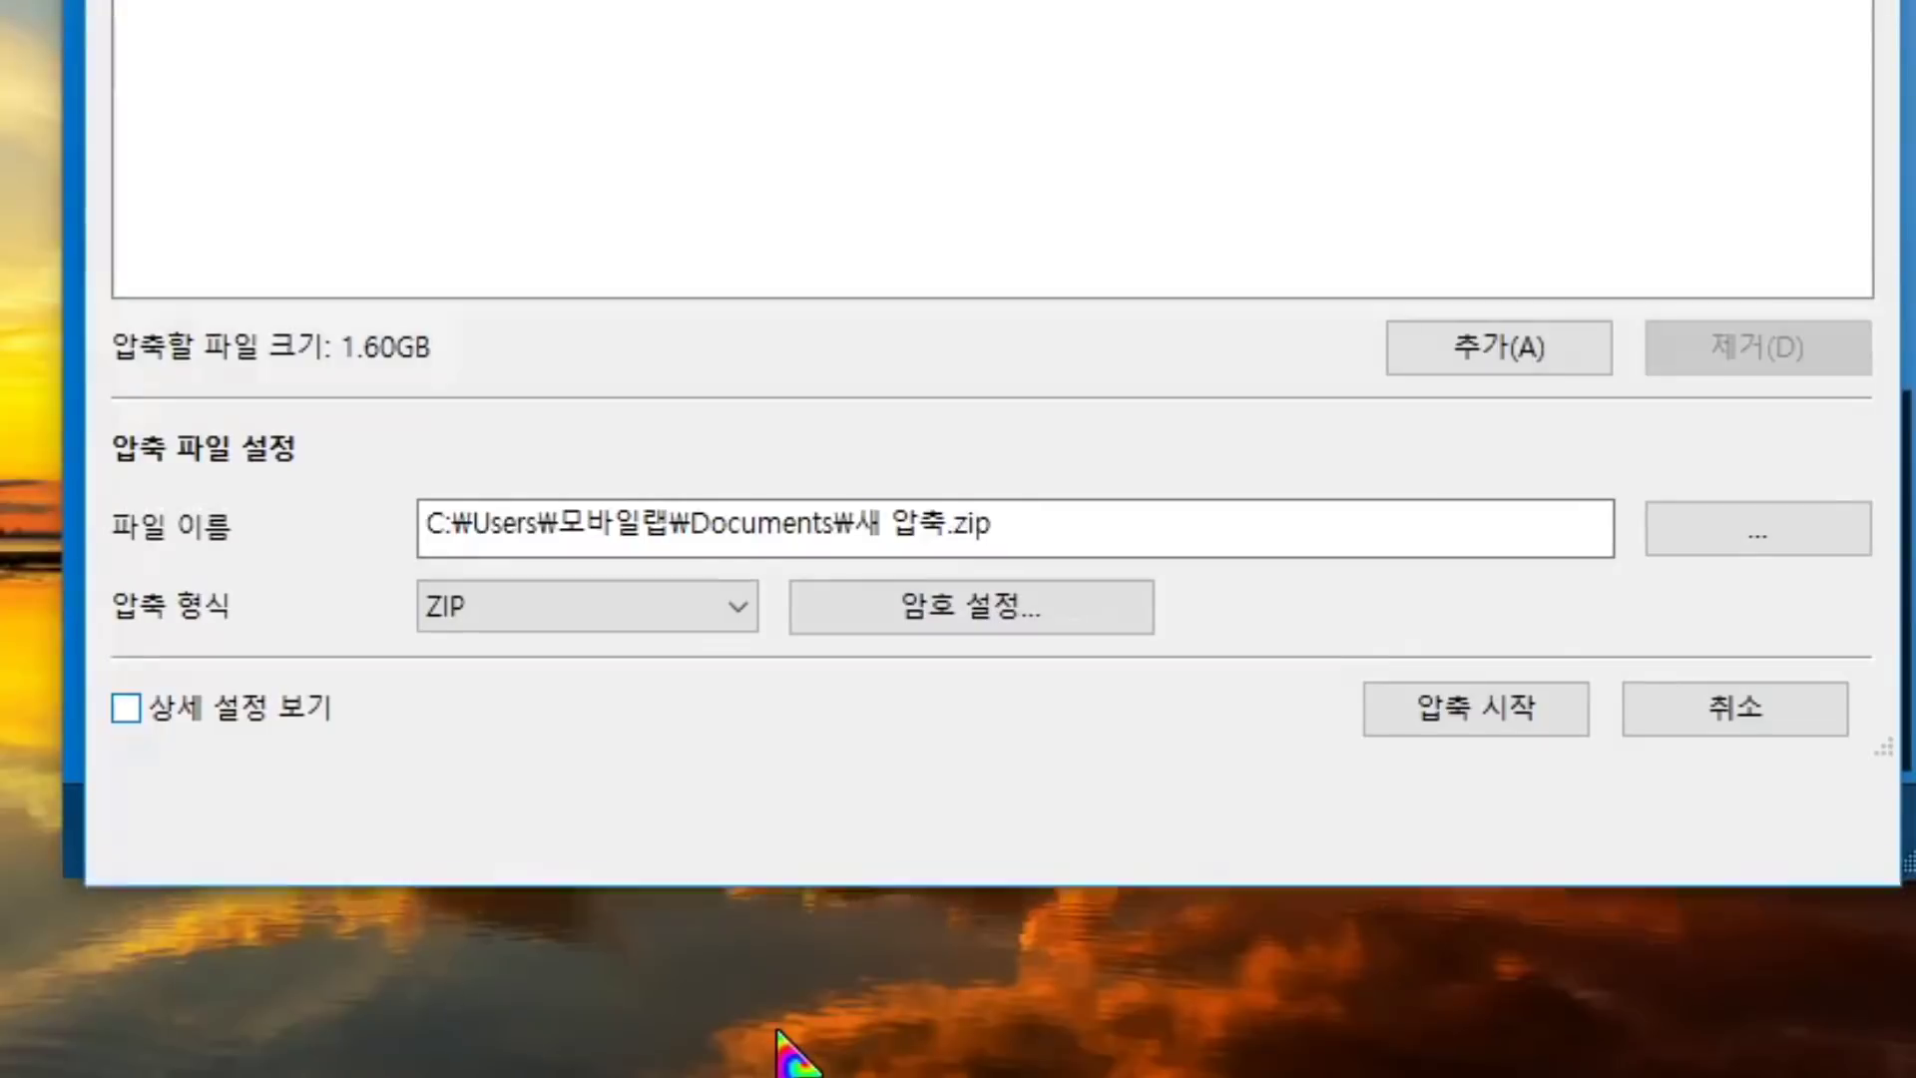
click(126, 708)
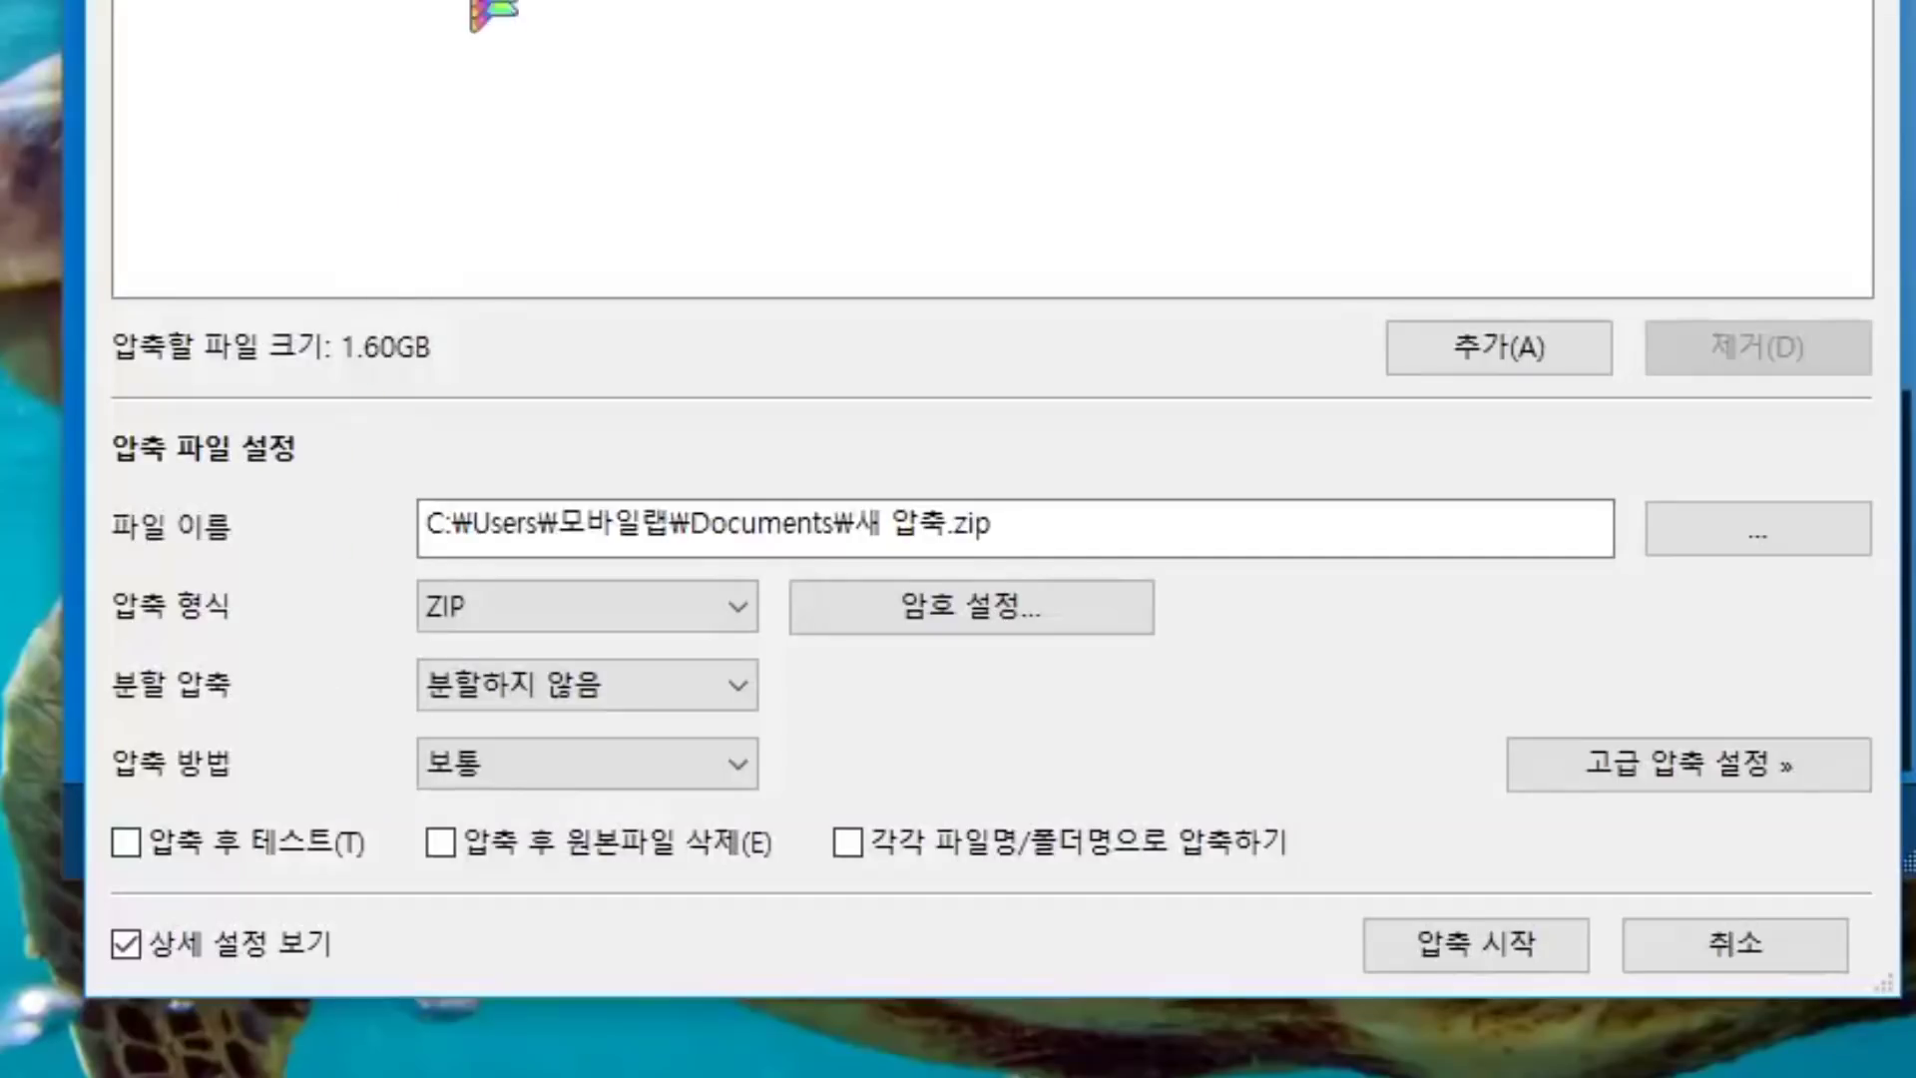
Step: Try EXE as the archive format and switch back to ZIP
click(599, 644)
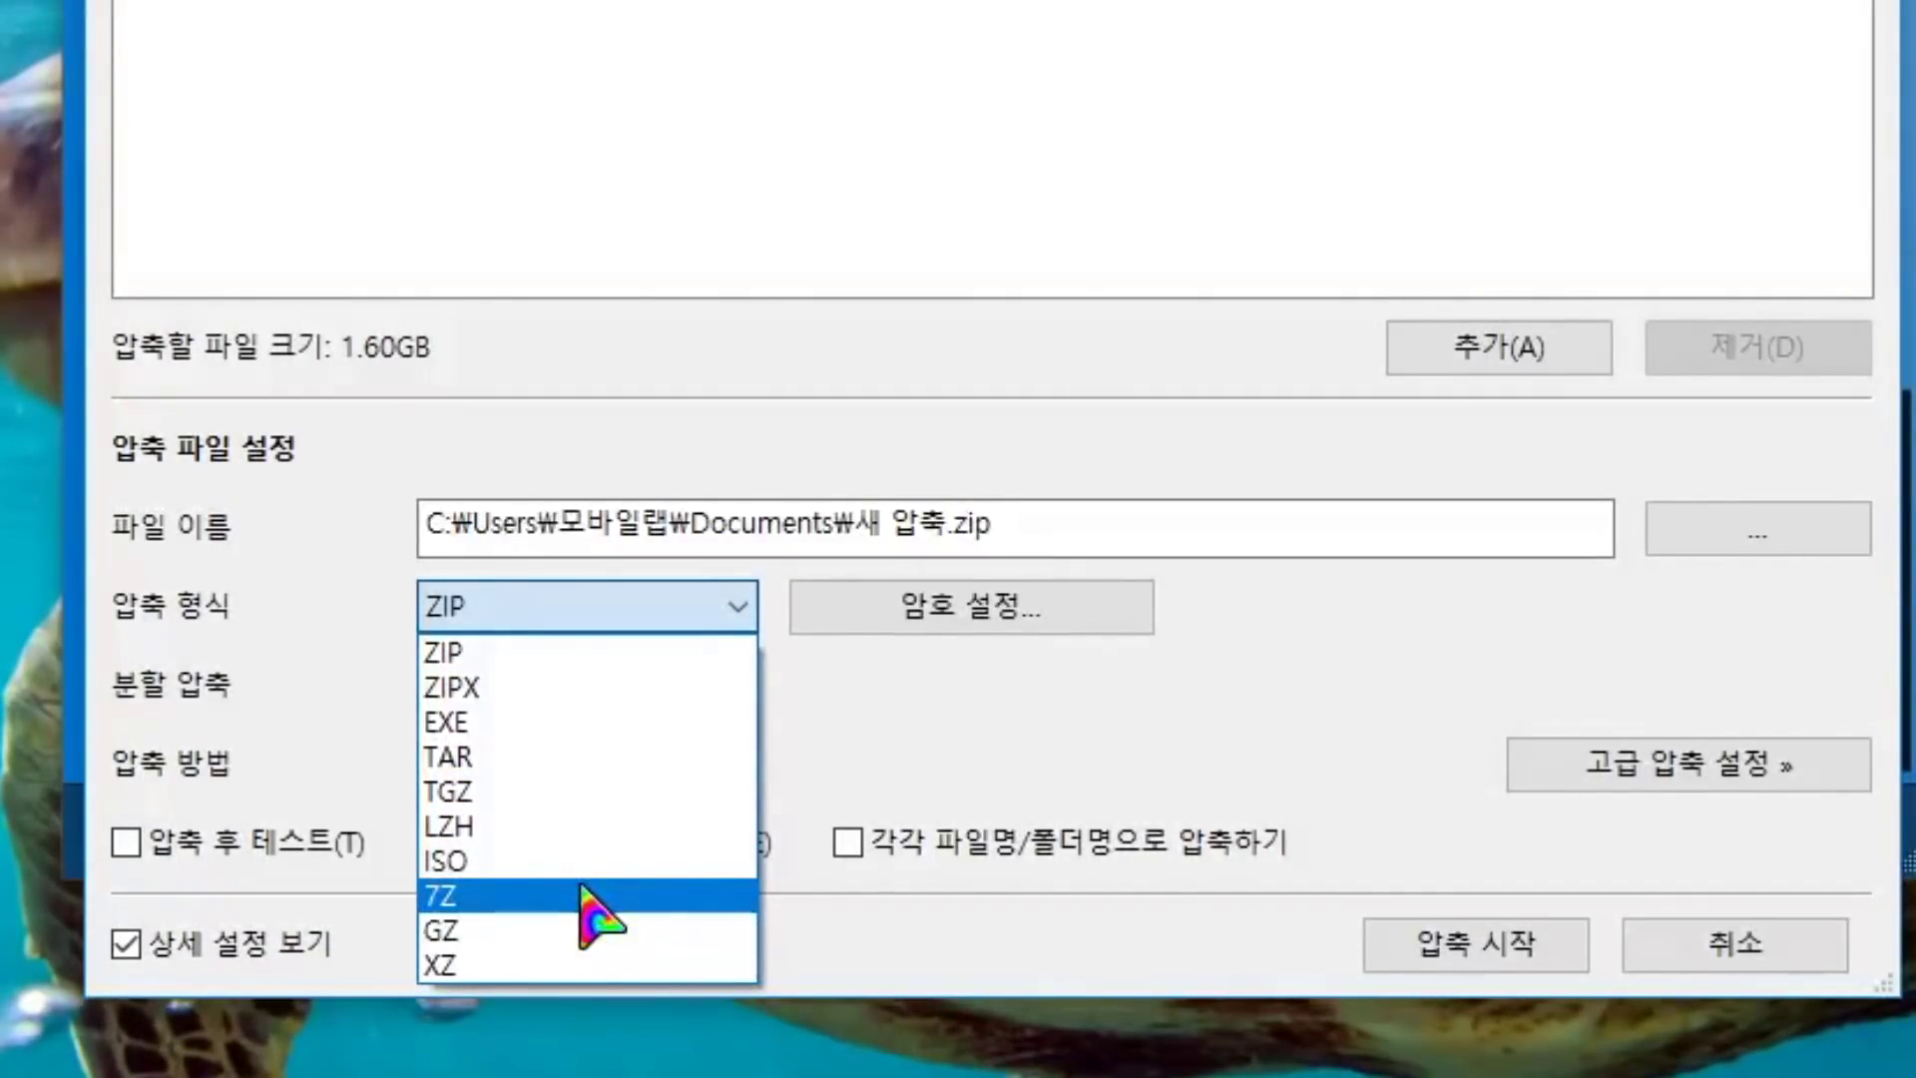
click(684, 723)
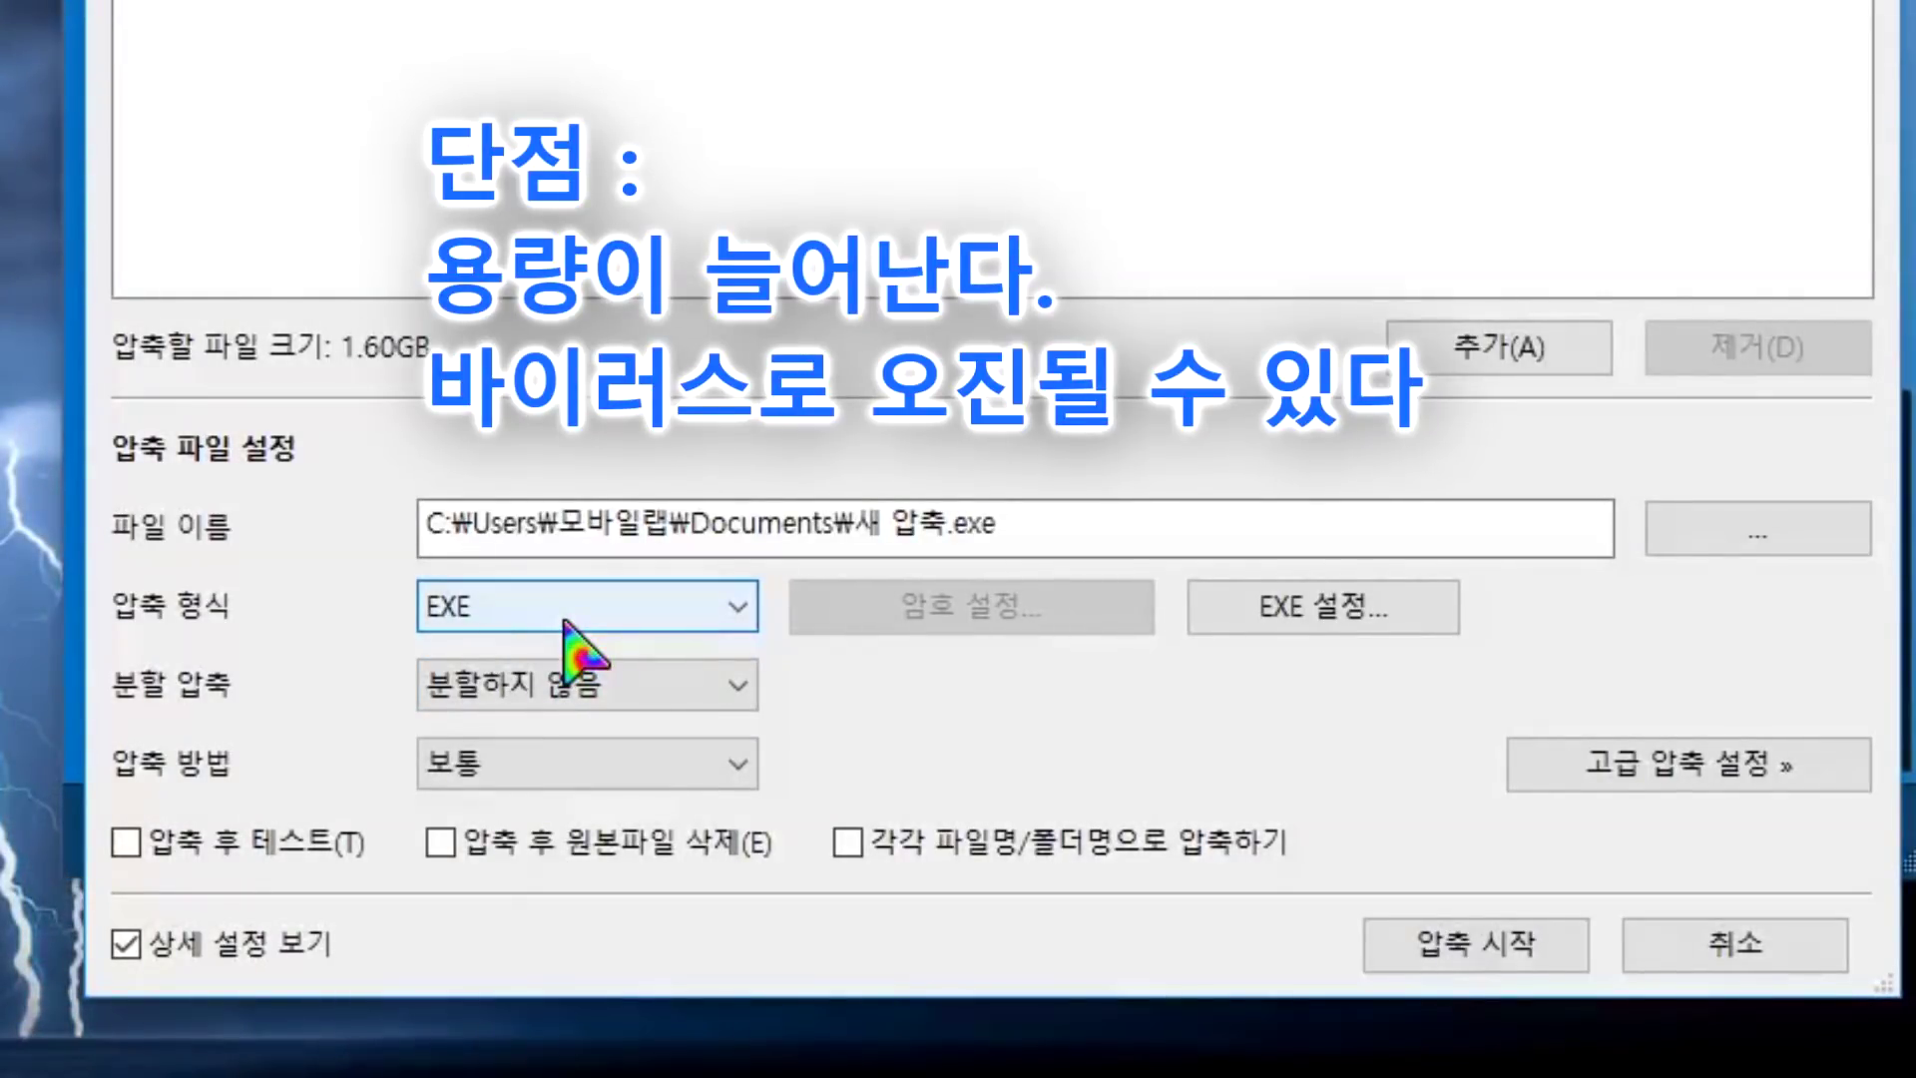
click(509, 628)
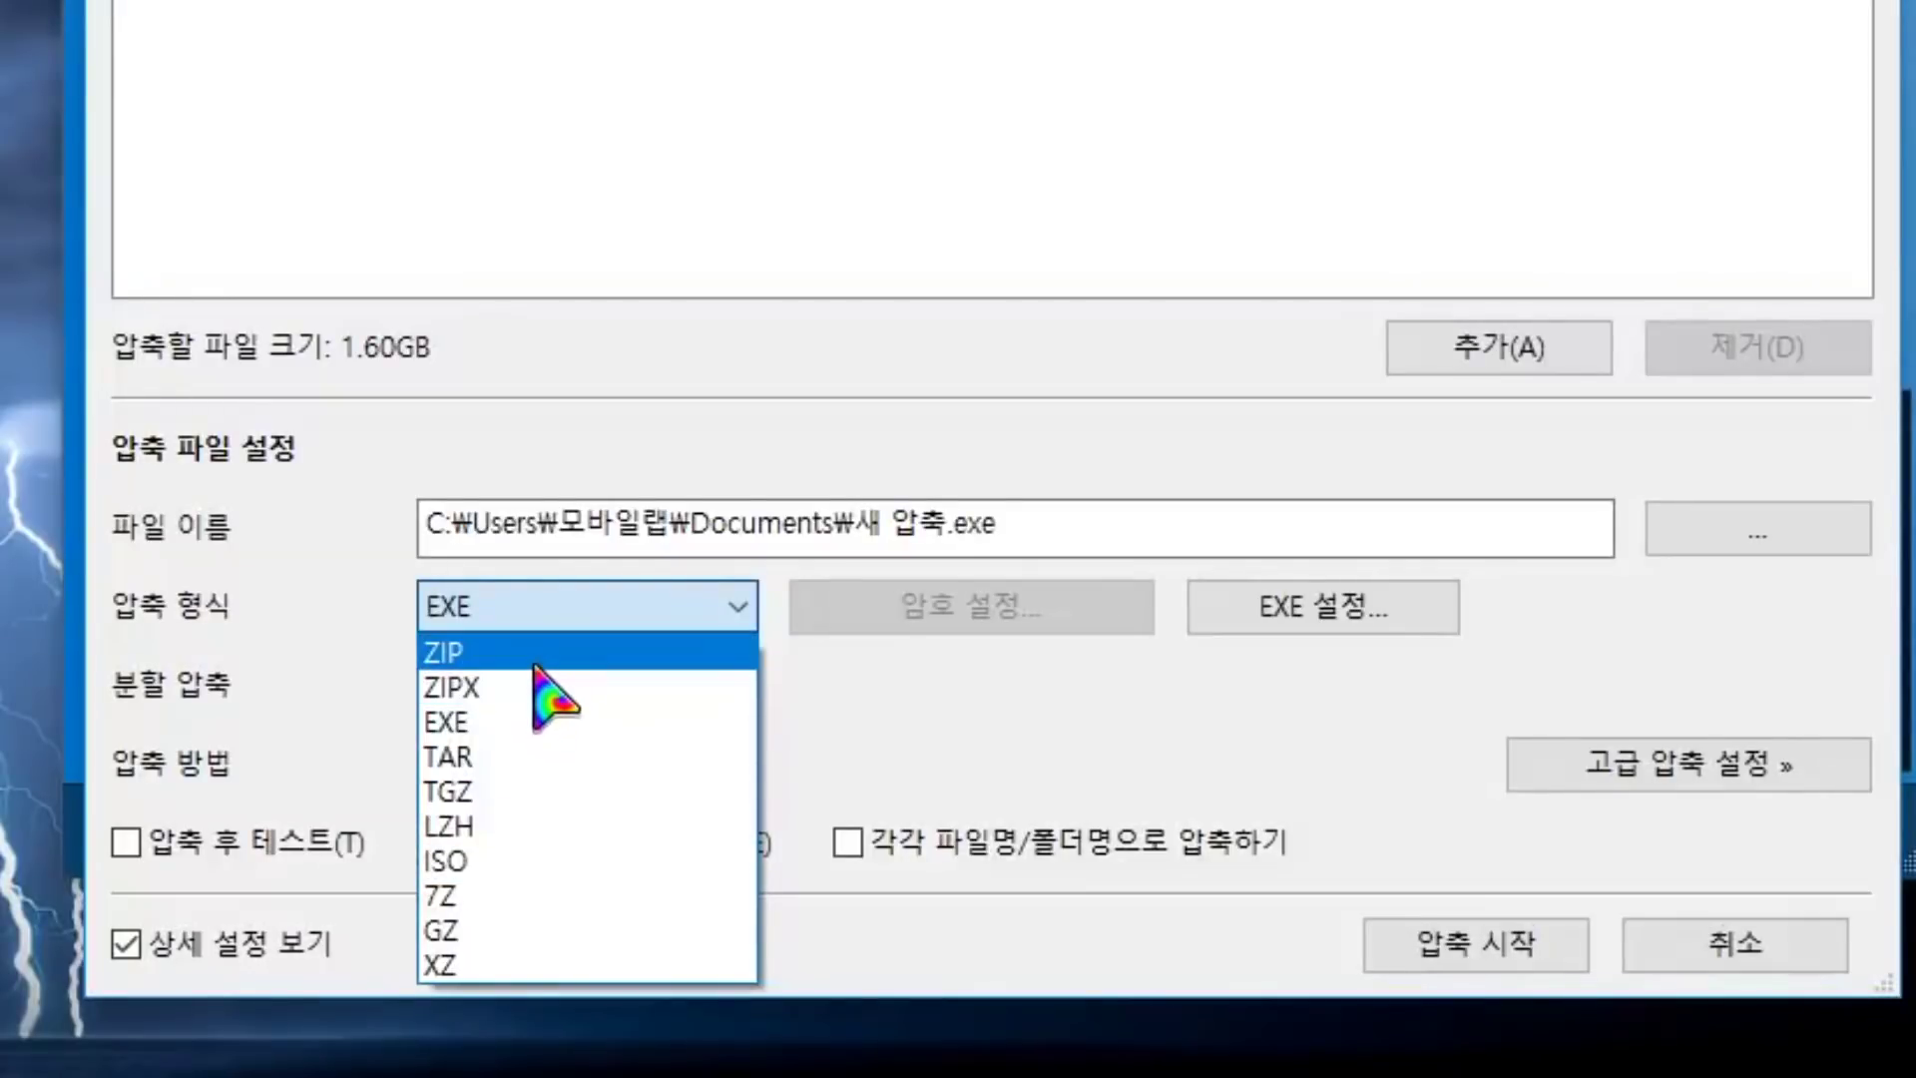
click(536, 659)
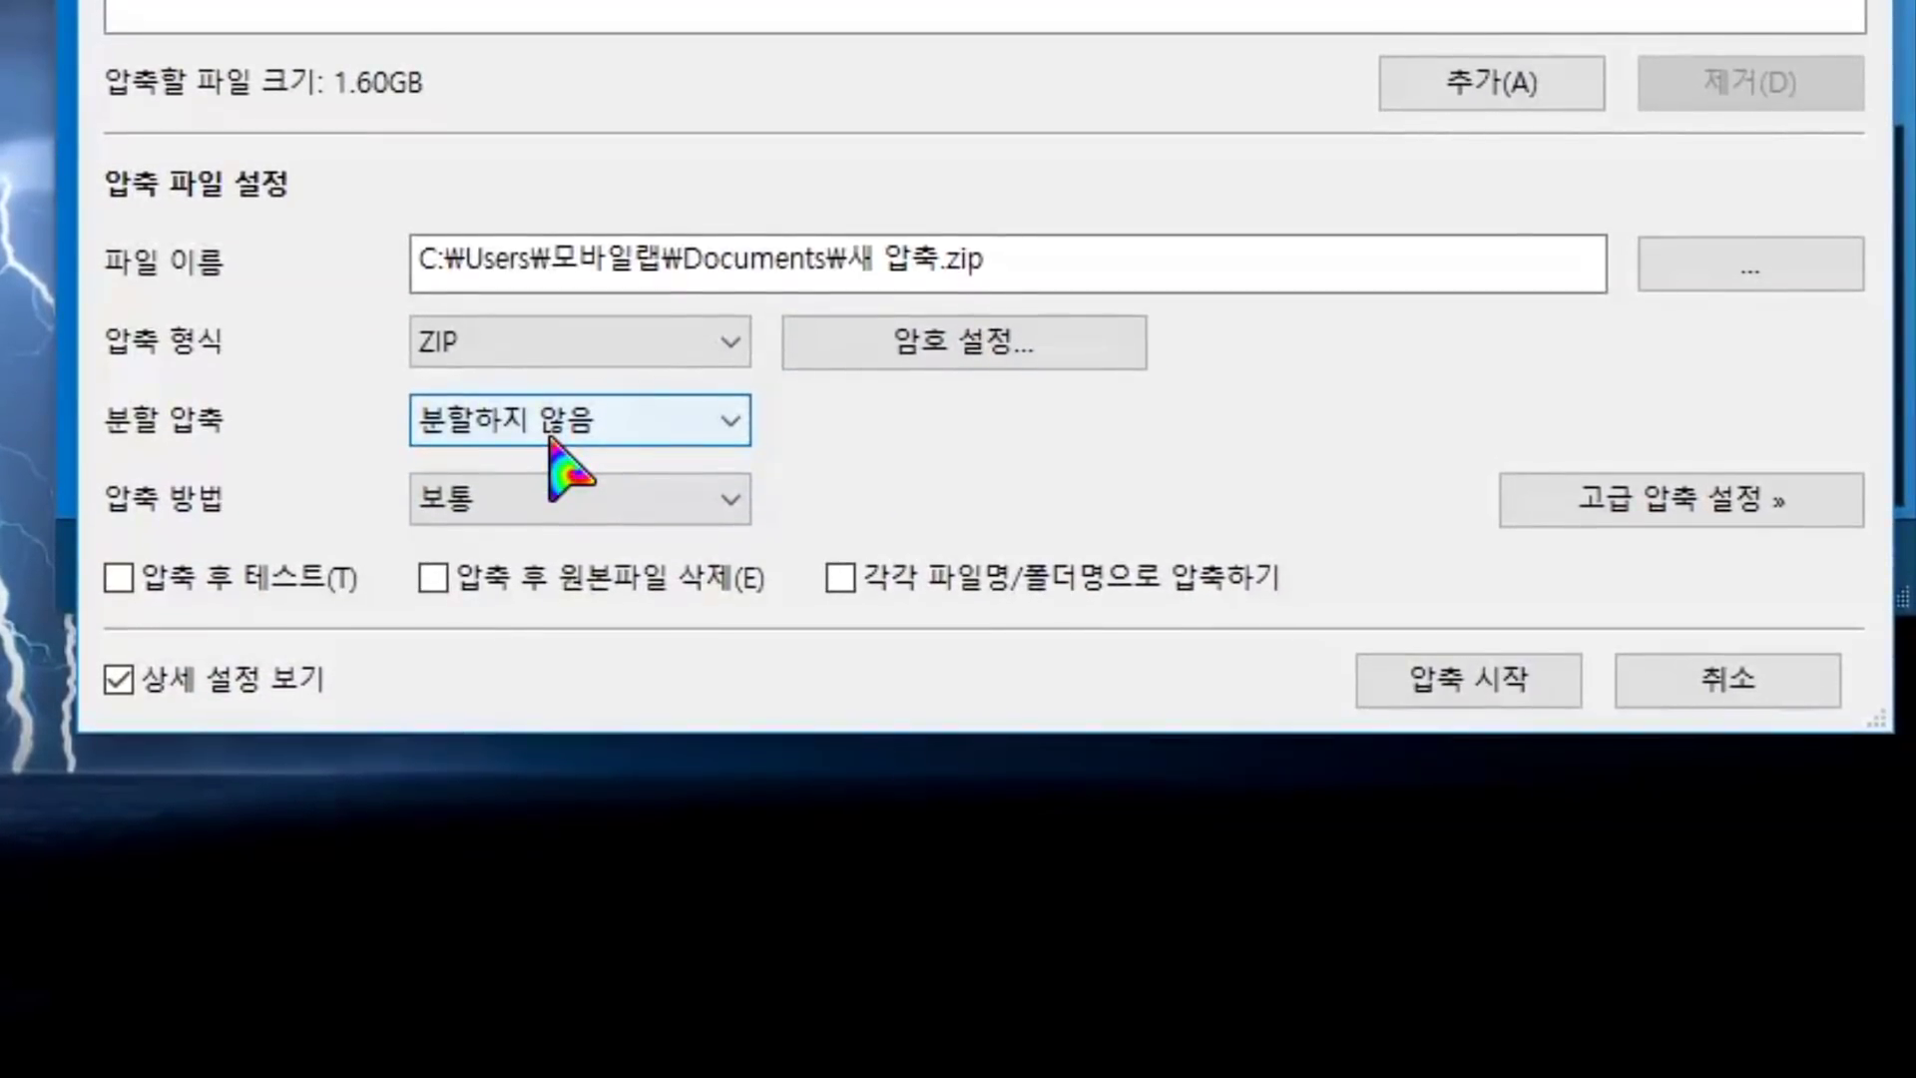
Step: Set split compression to a custom volume size (직접 입력) of 800 MB
click(551, 439)
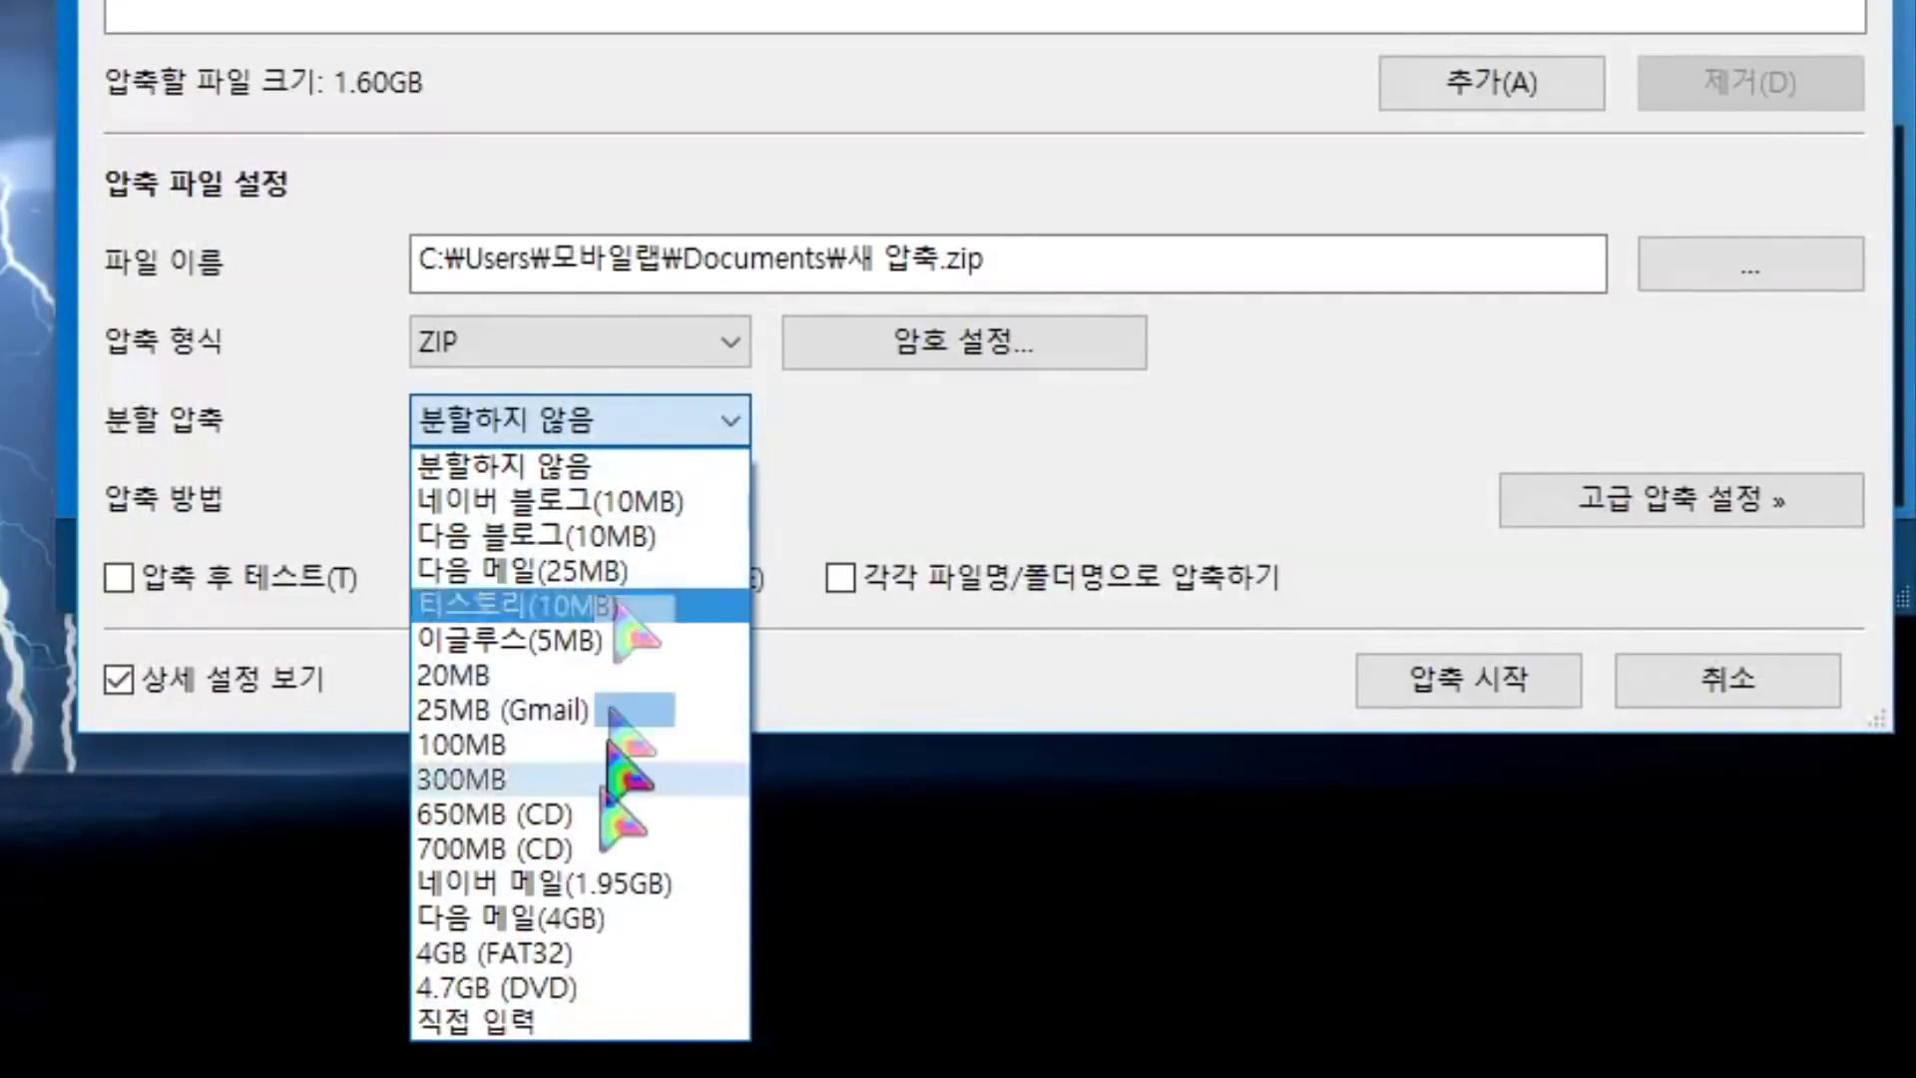
click(509, 1024)
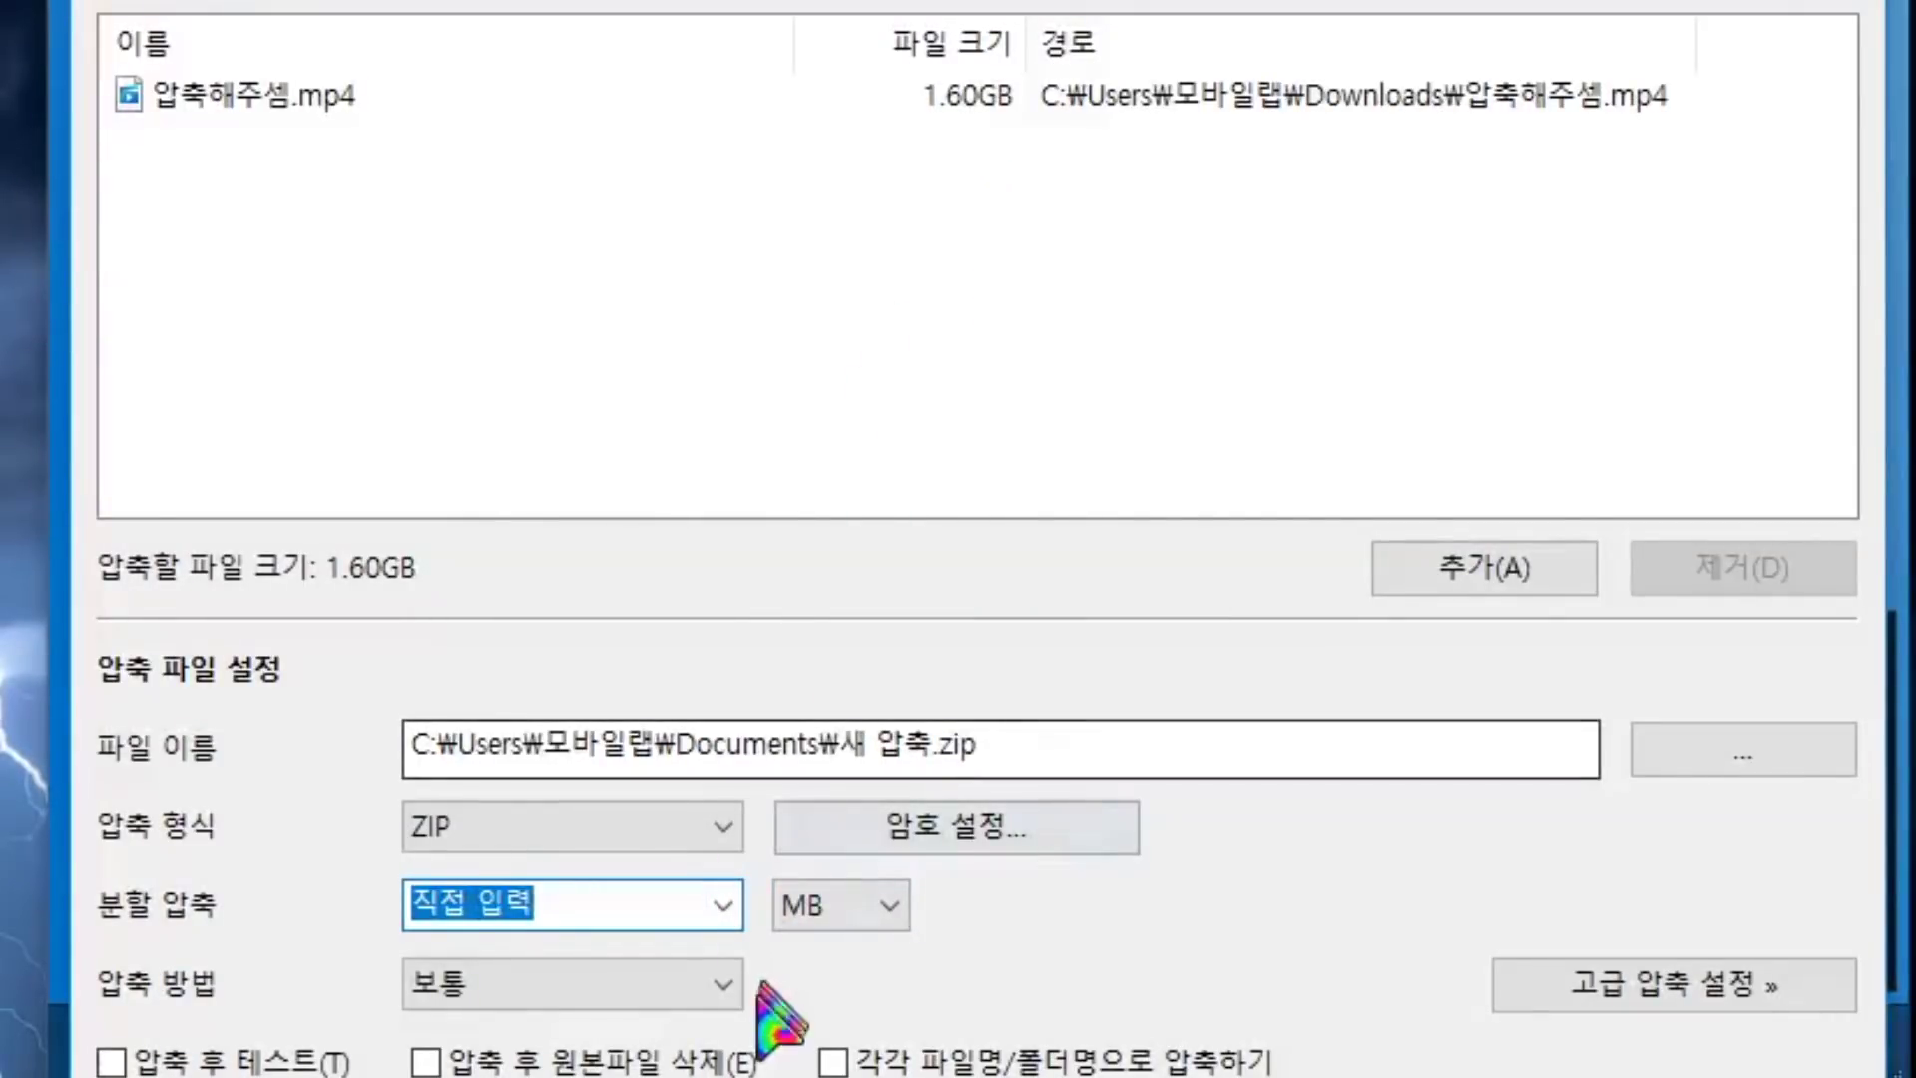
click(620, 910)
drag(620, 911, 290, 909)
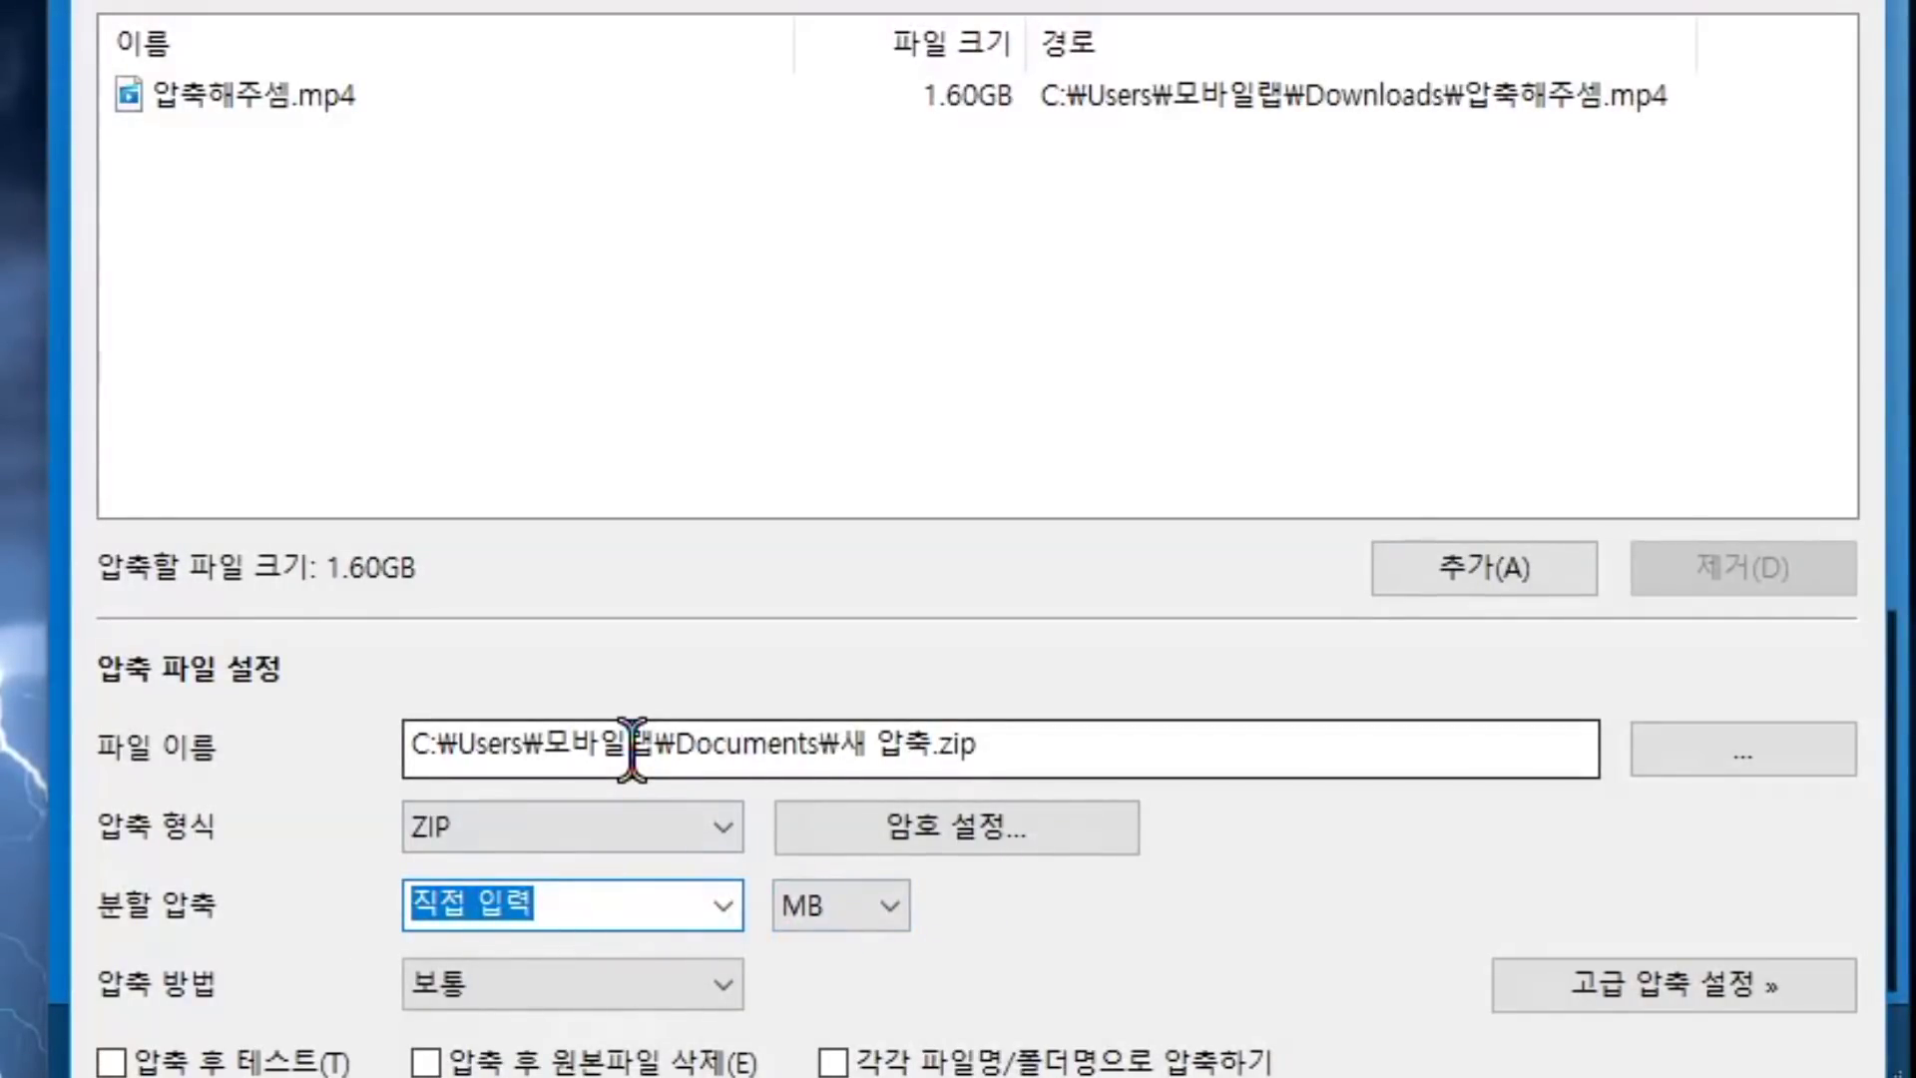
text(800)
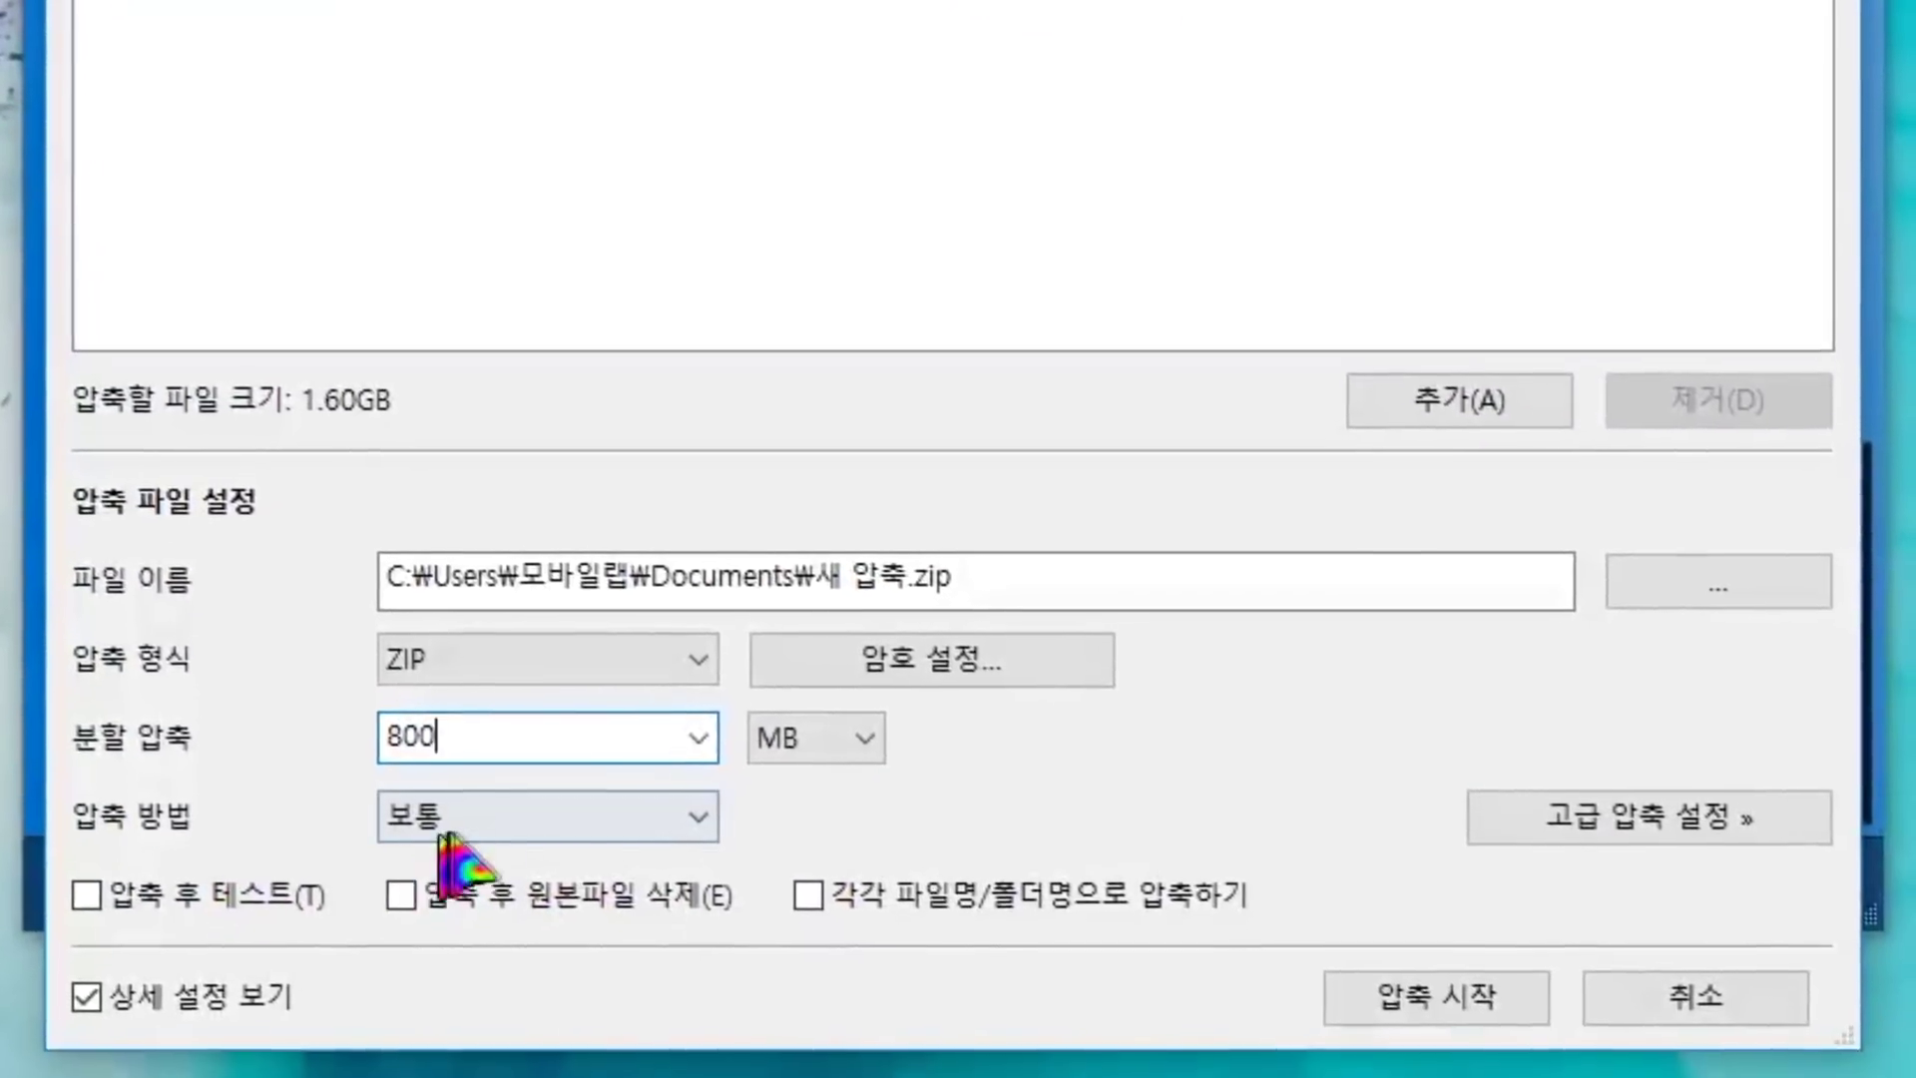
Step: Set the compression method to 압축하지 않음 and create the split archive, closing the progress window when it finishes
click(478, 801)
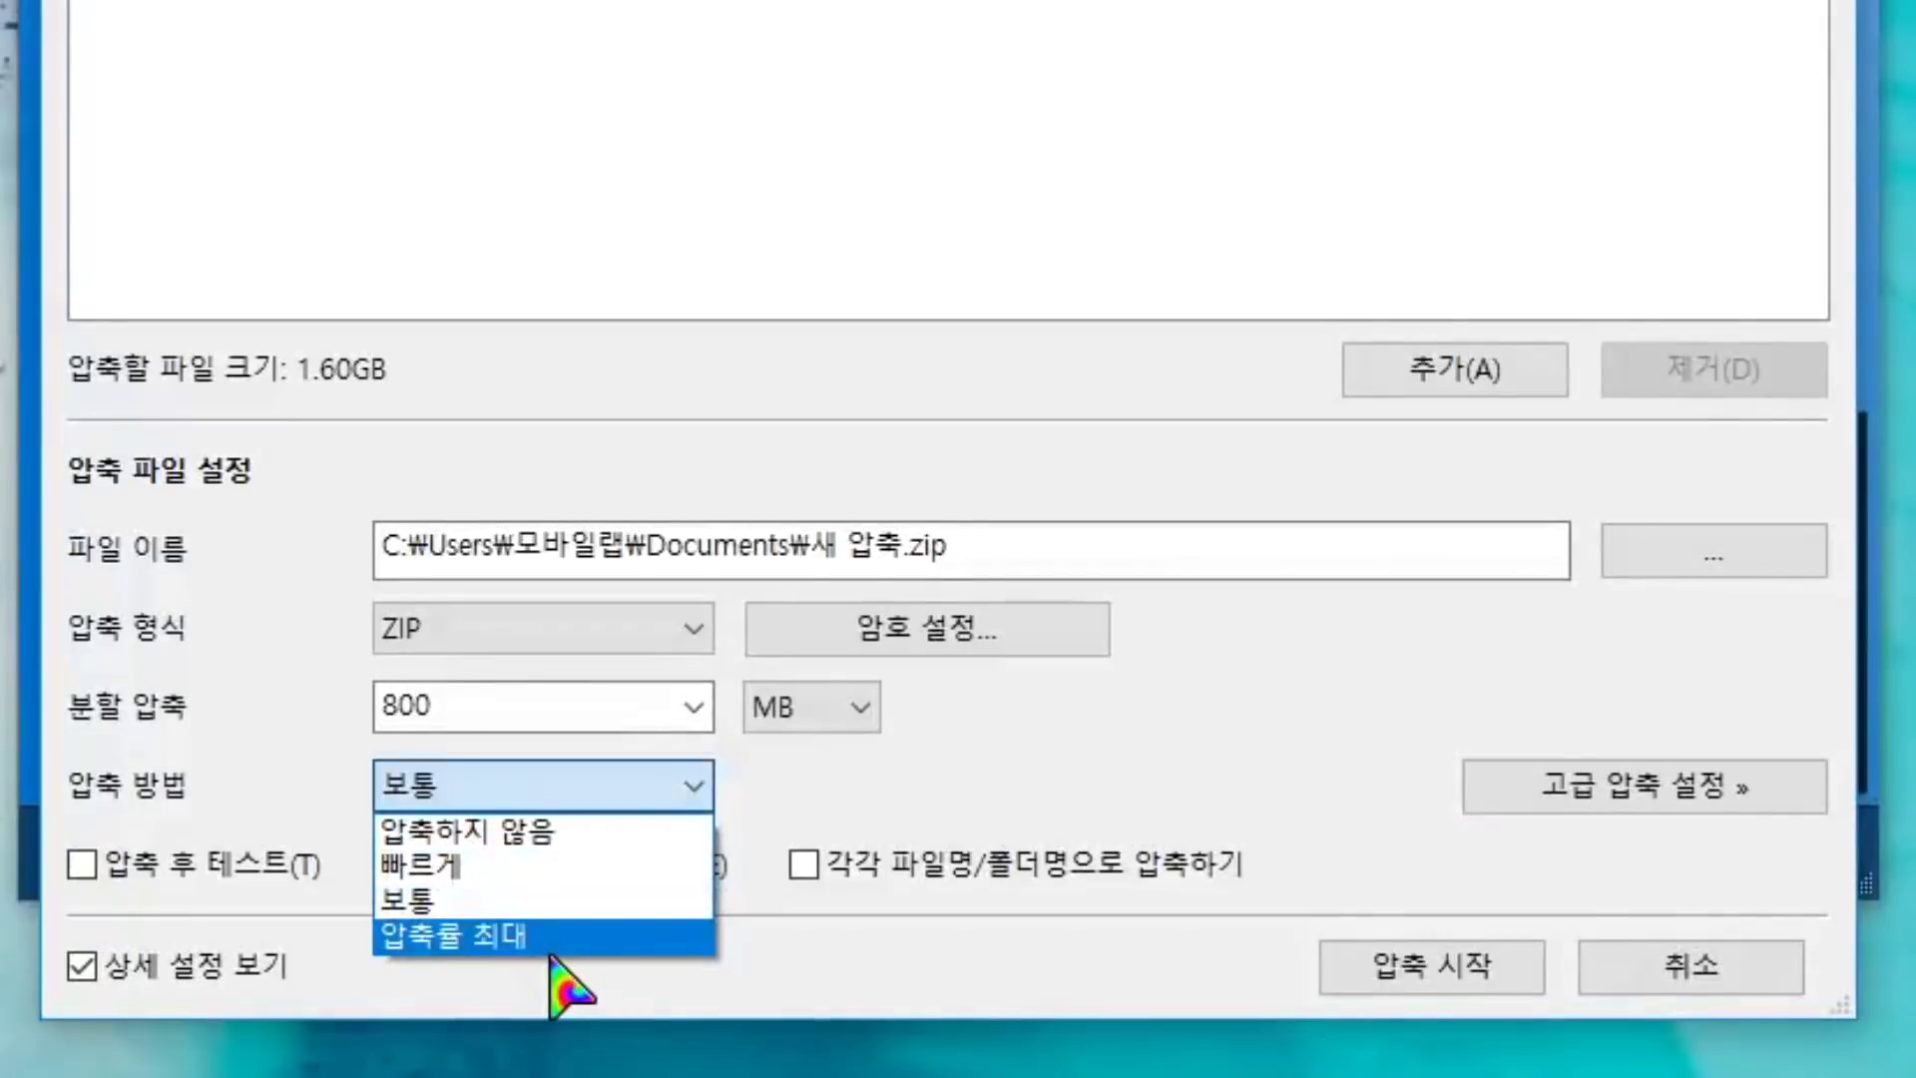
click(1048, 814)
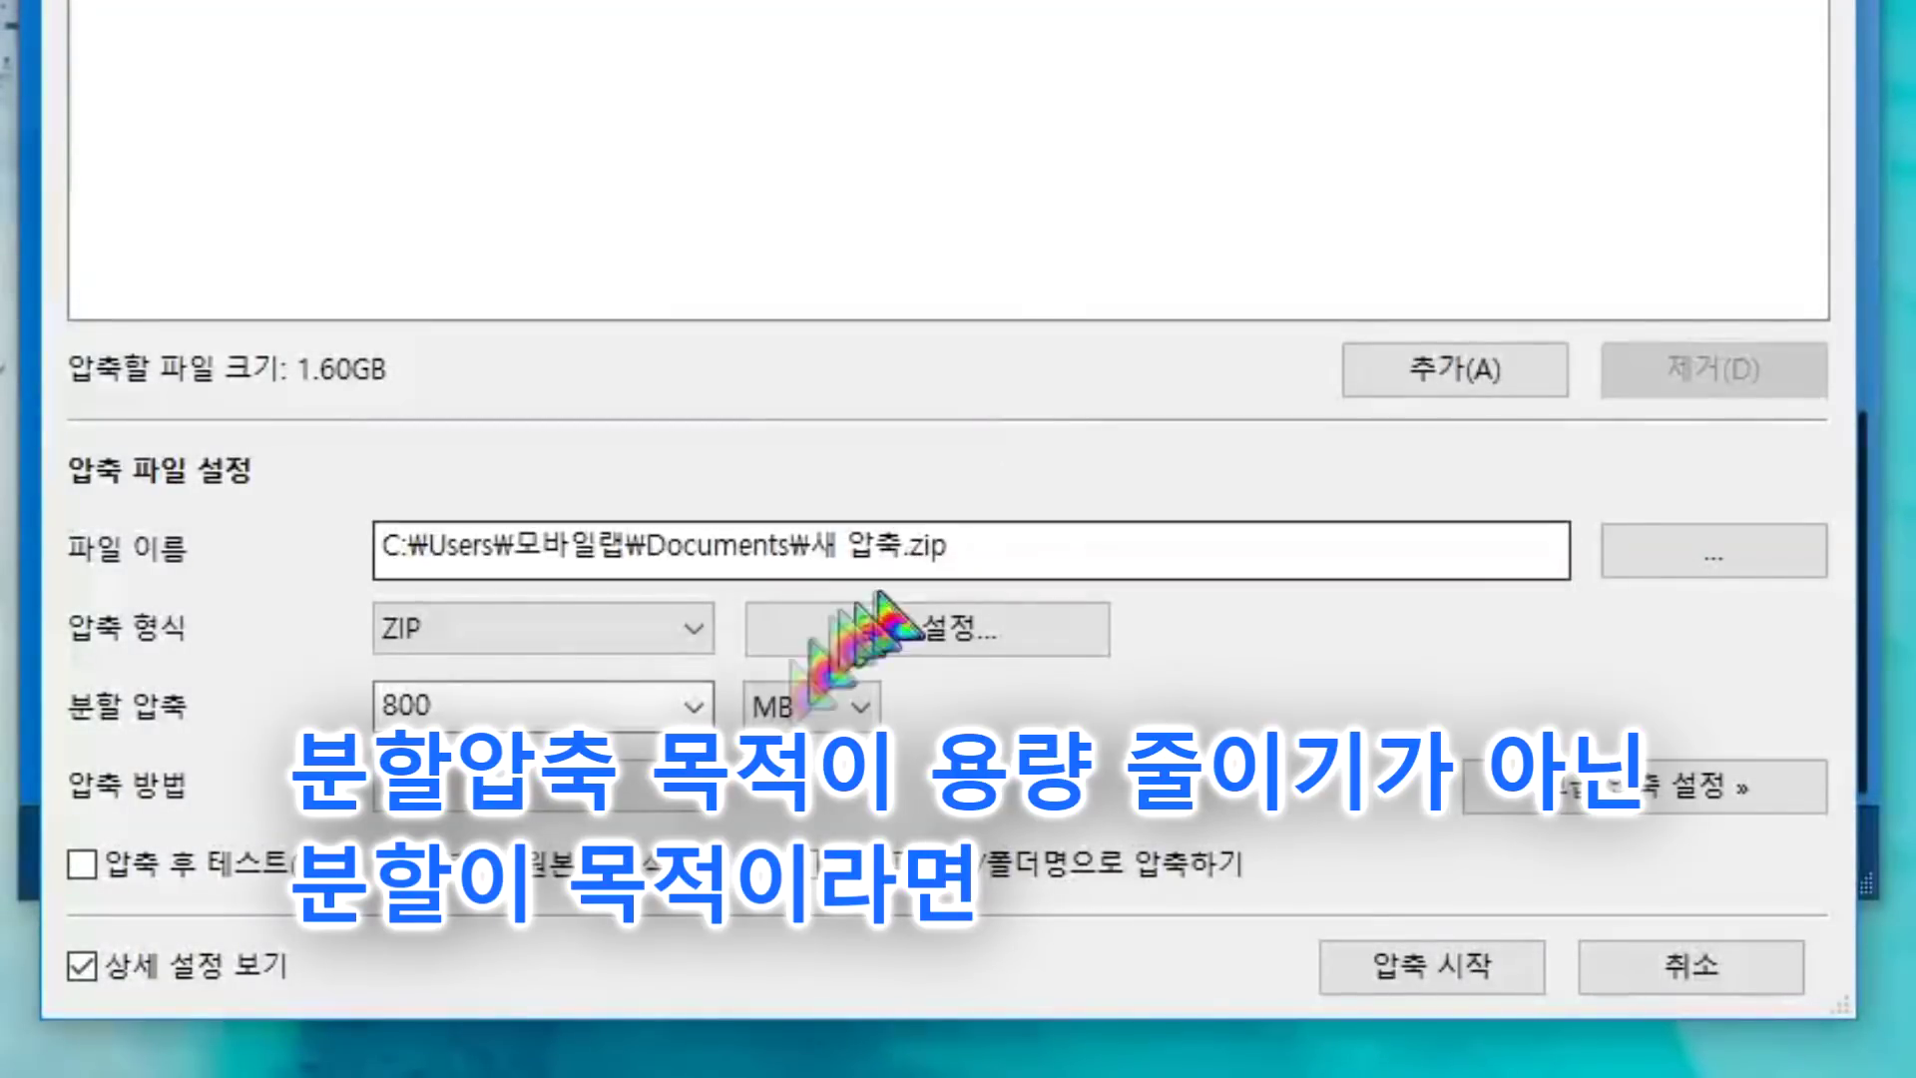
click(601, 788)
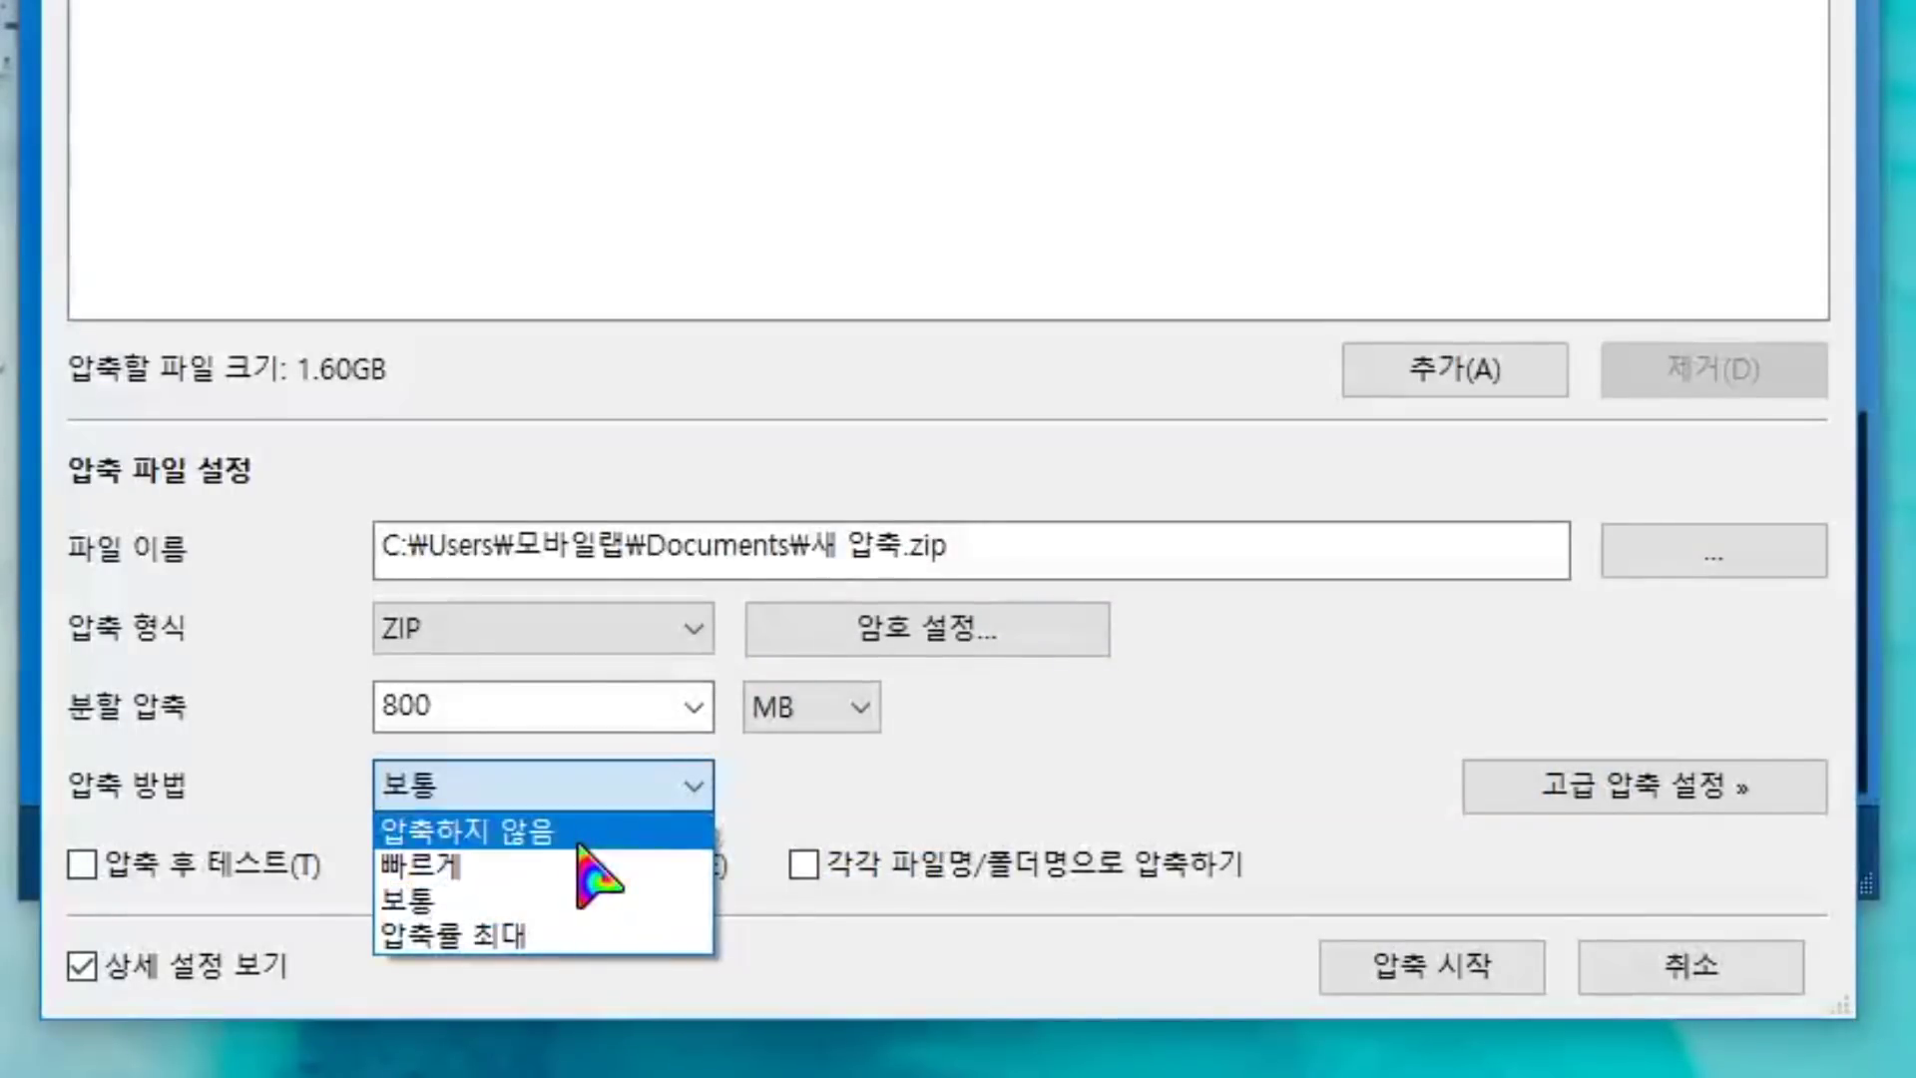
click(579, 843)
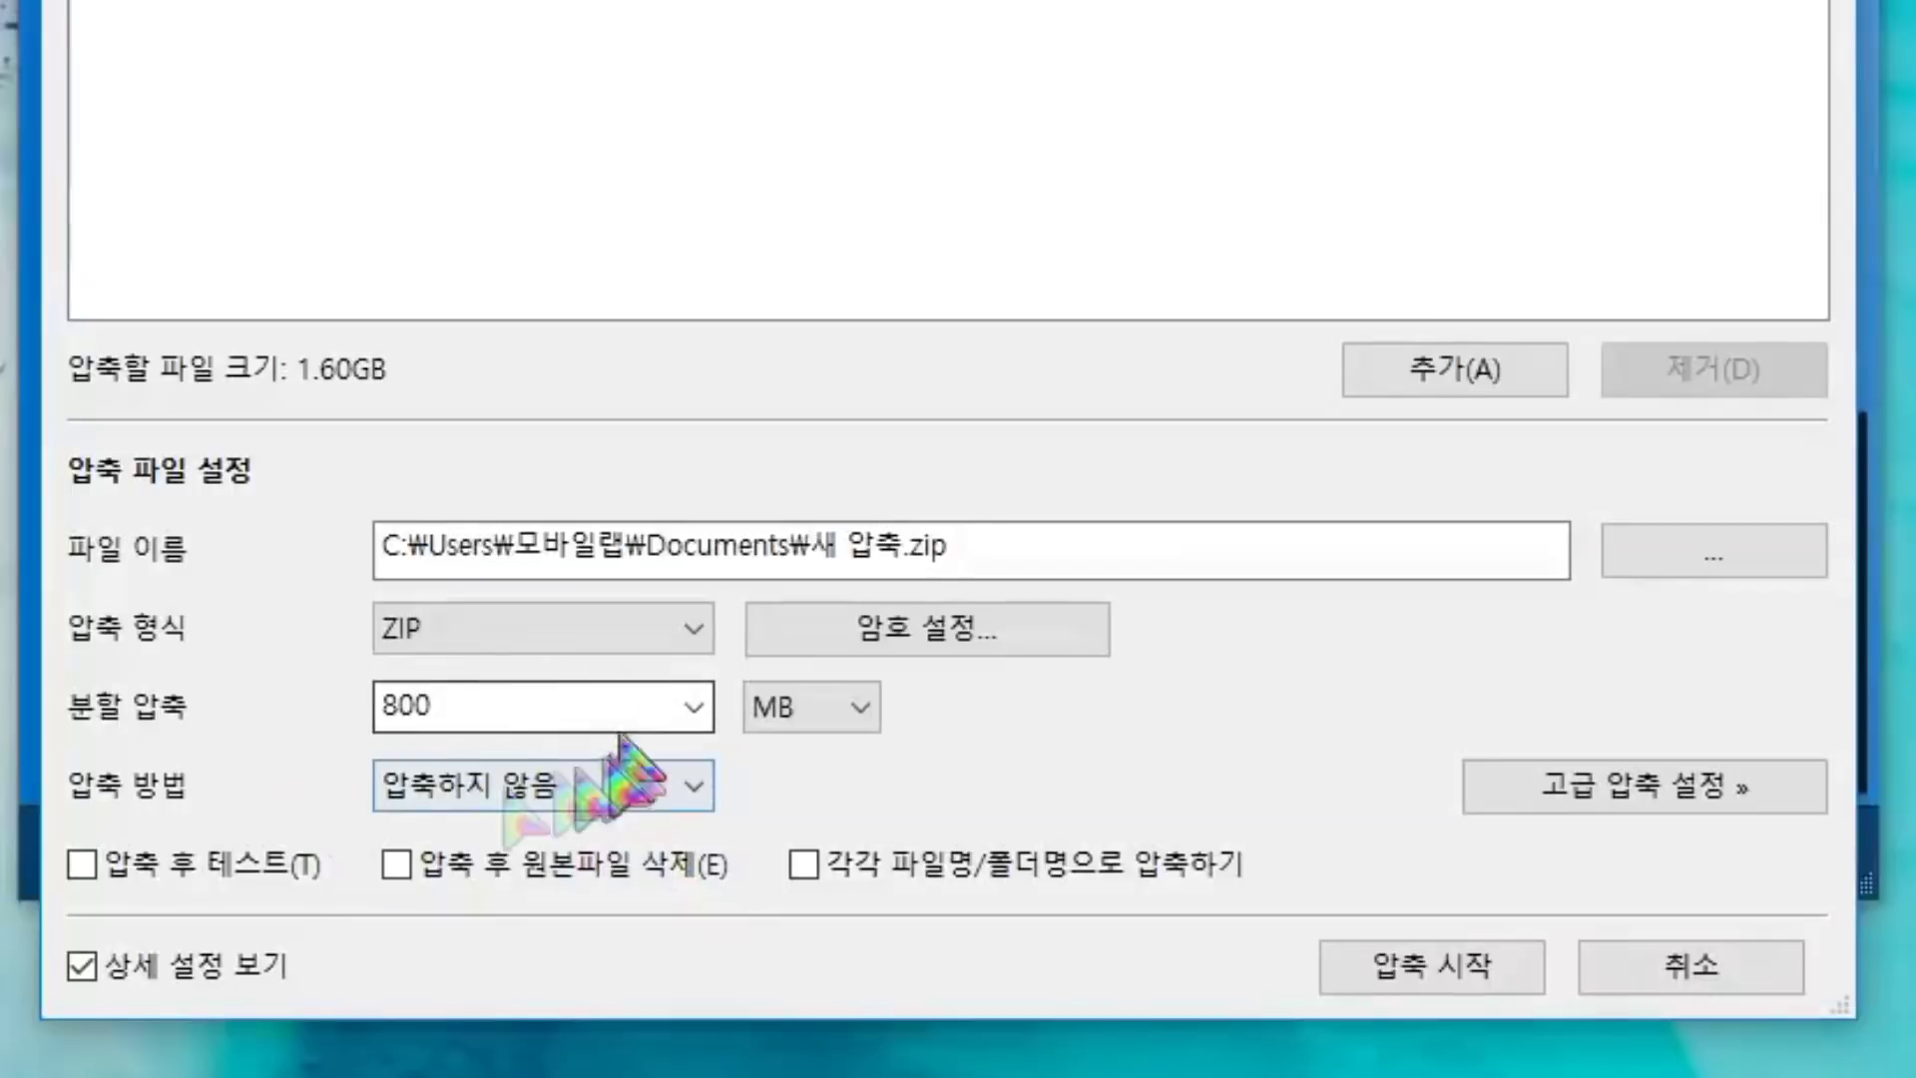
click(574, 788)
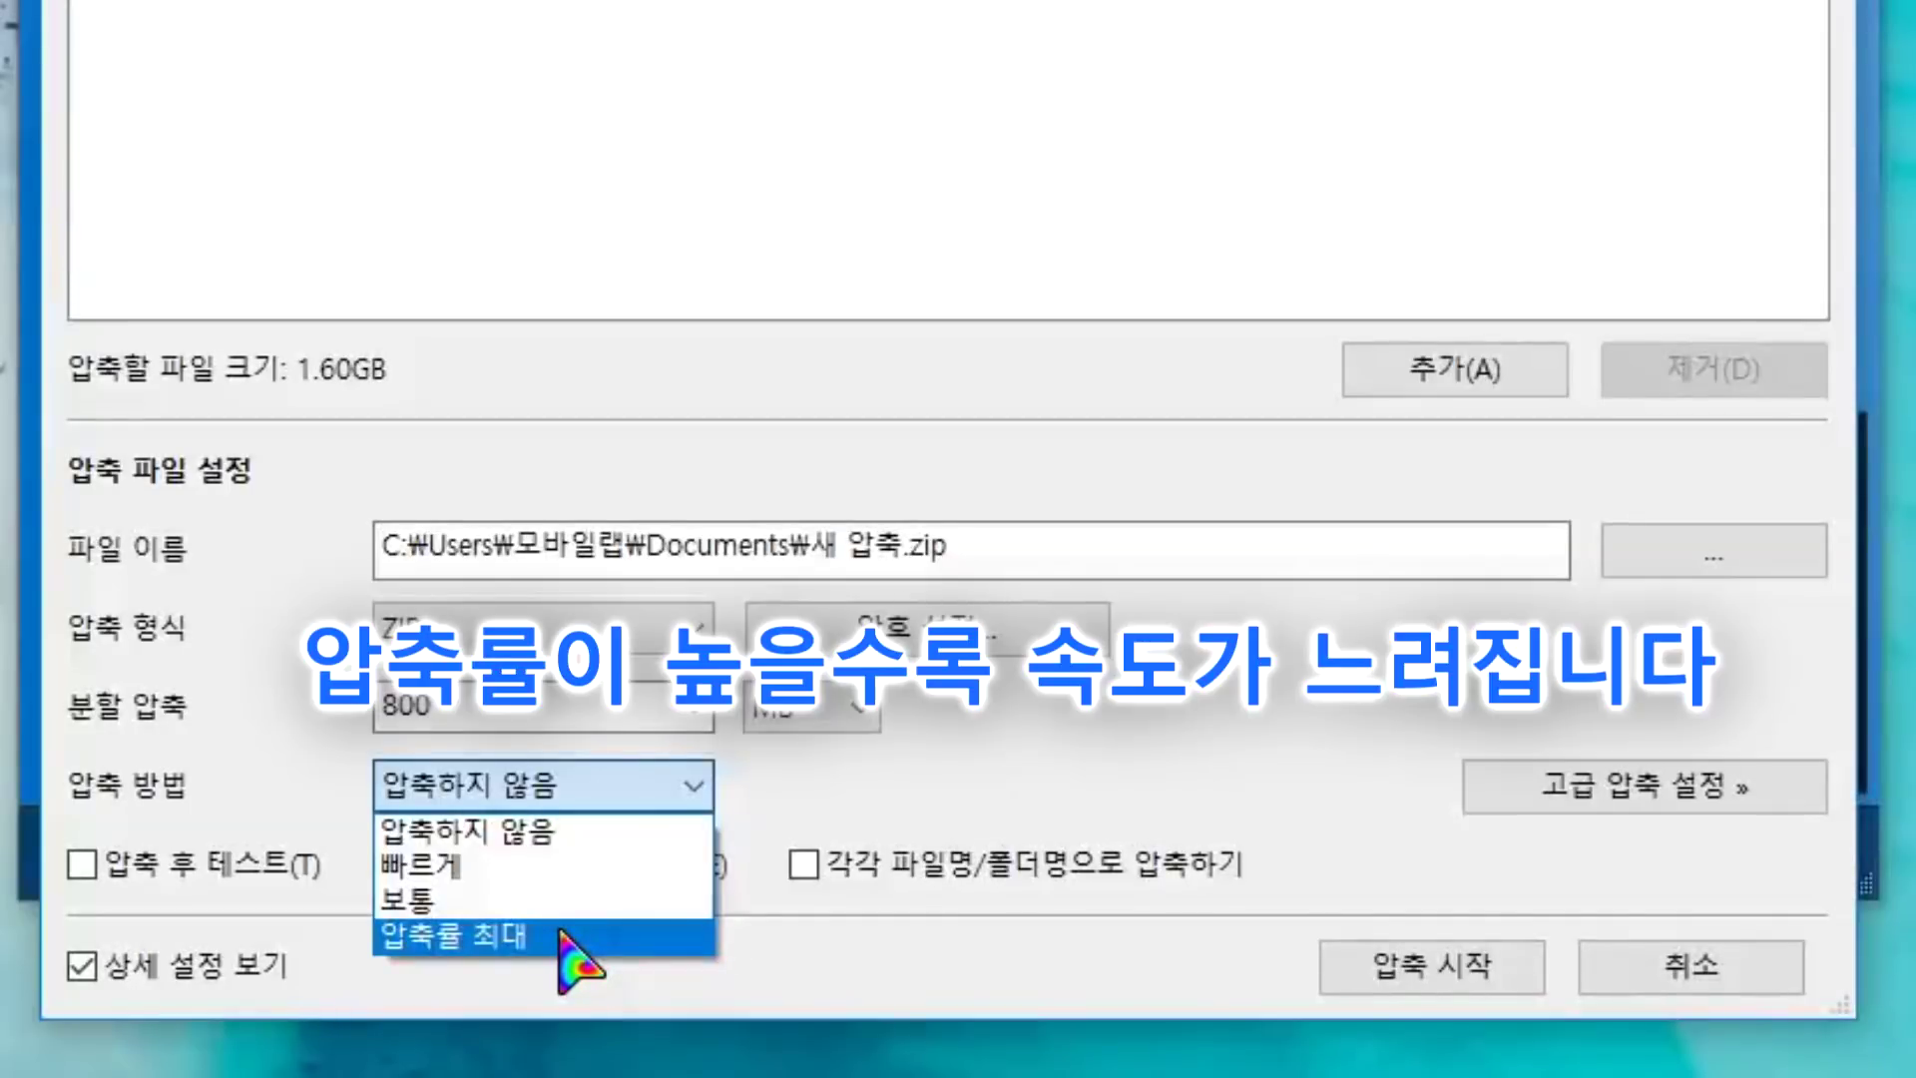
click(535, 829)
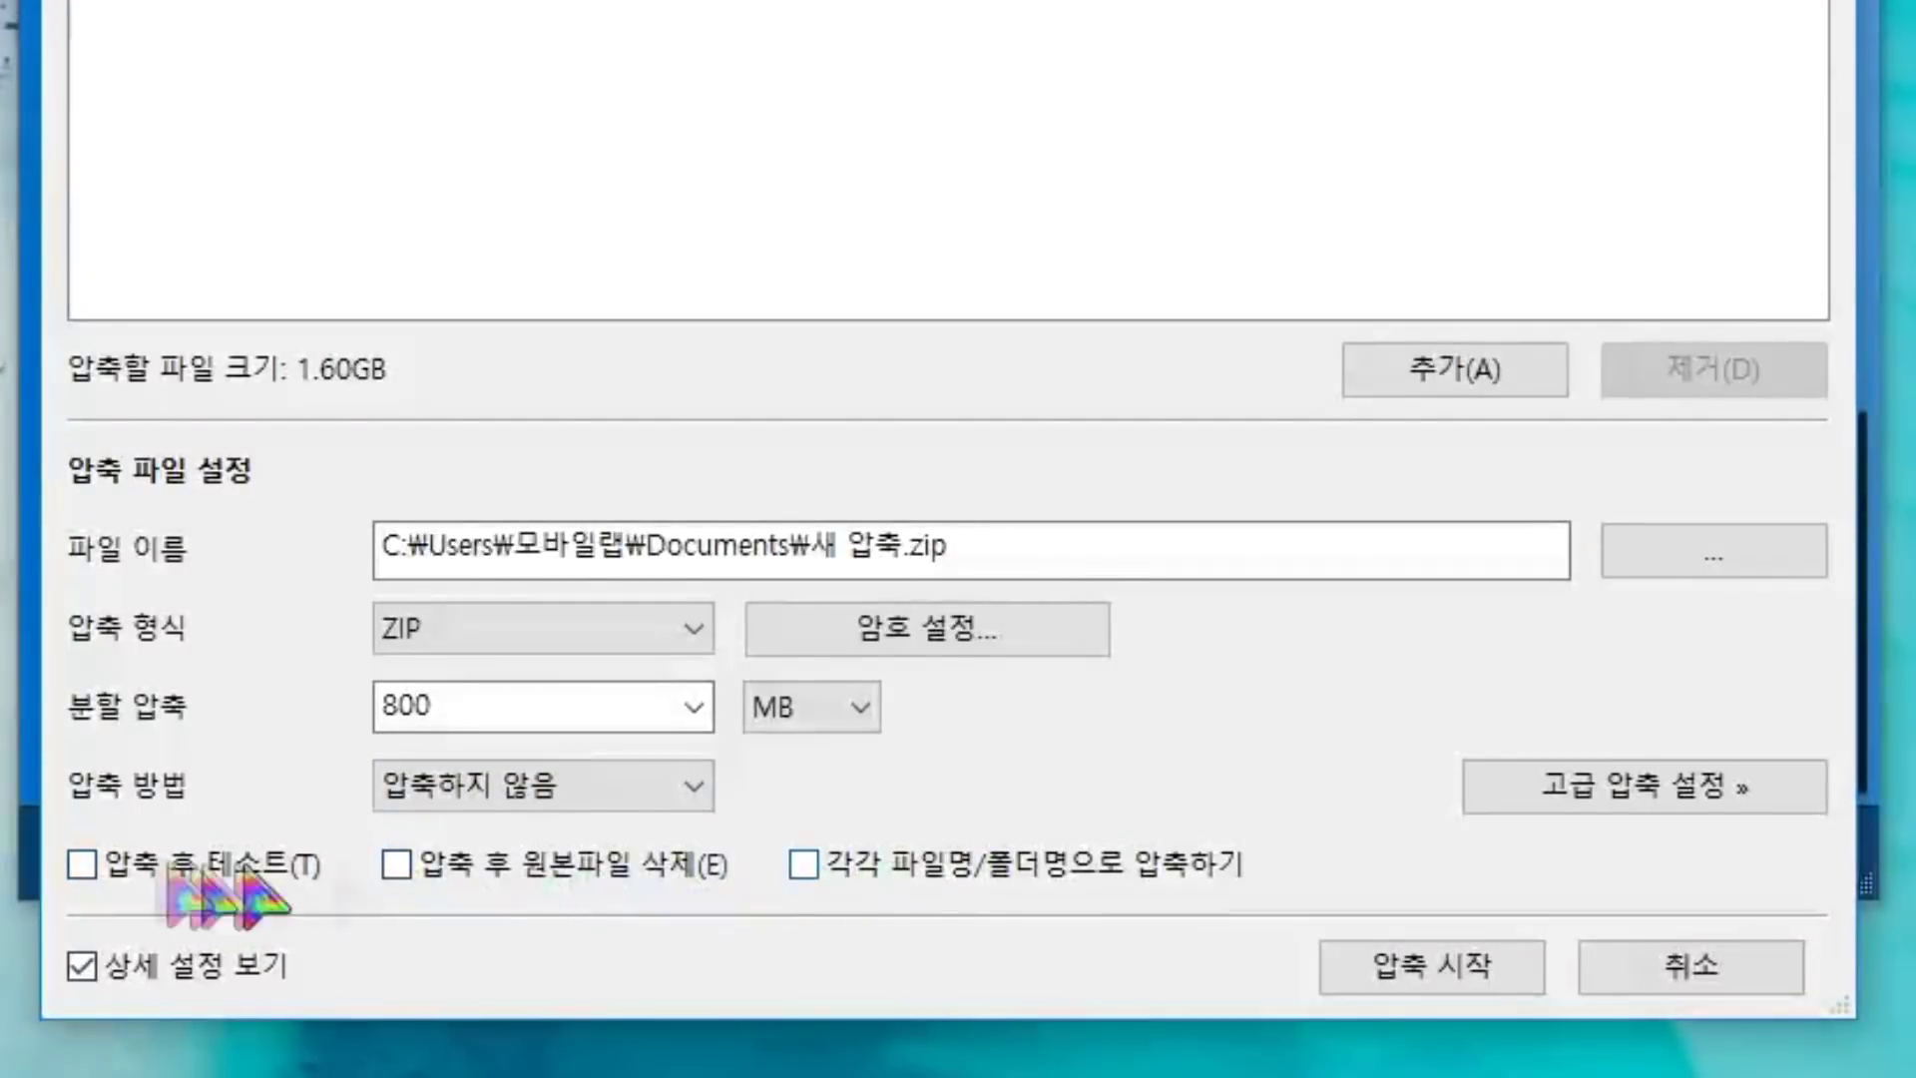
click(1448, 964)
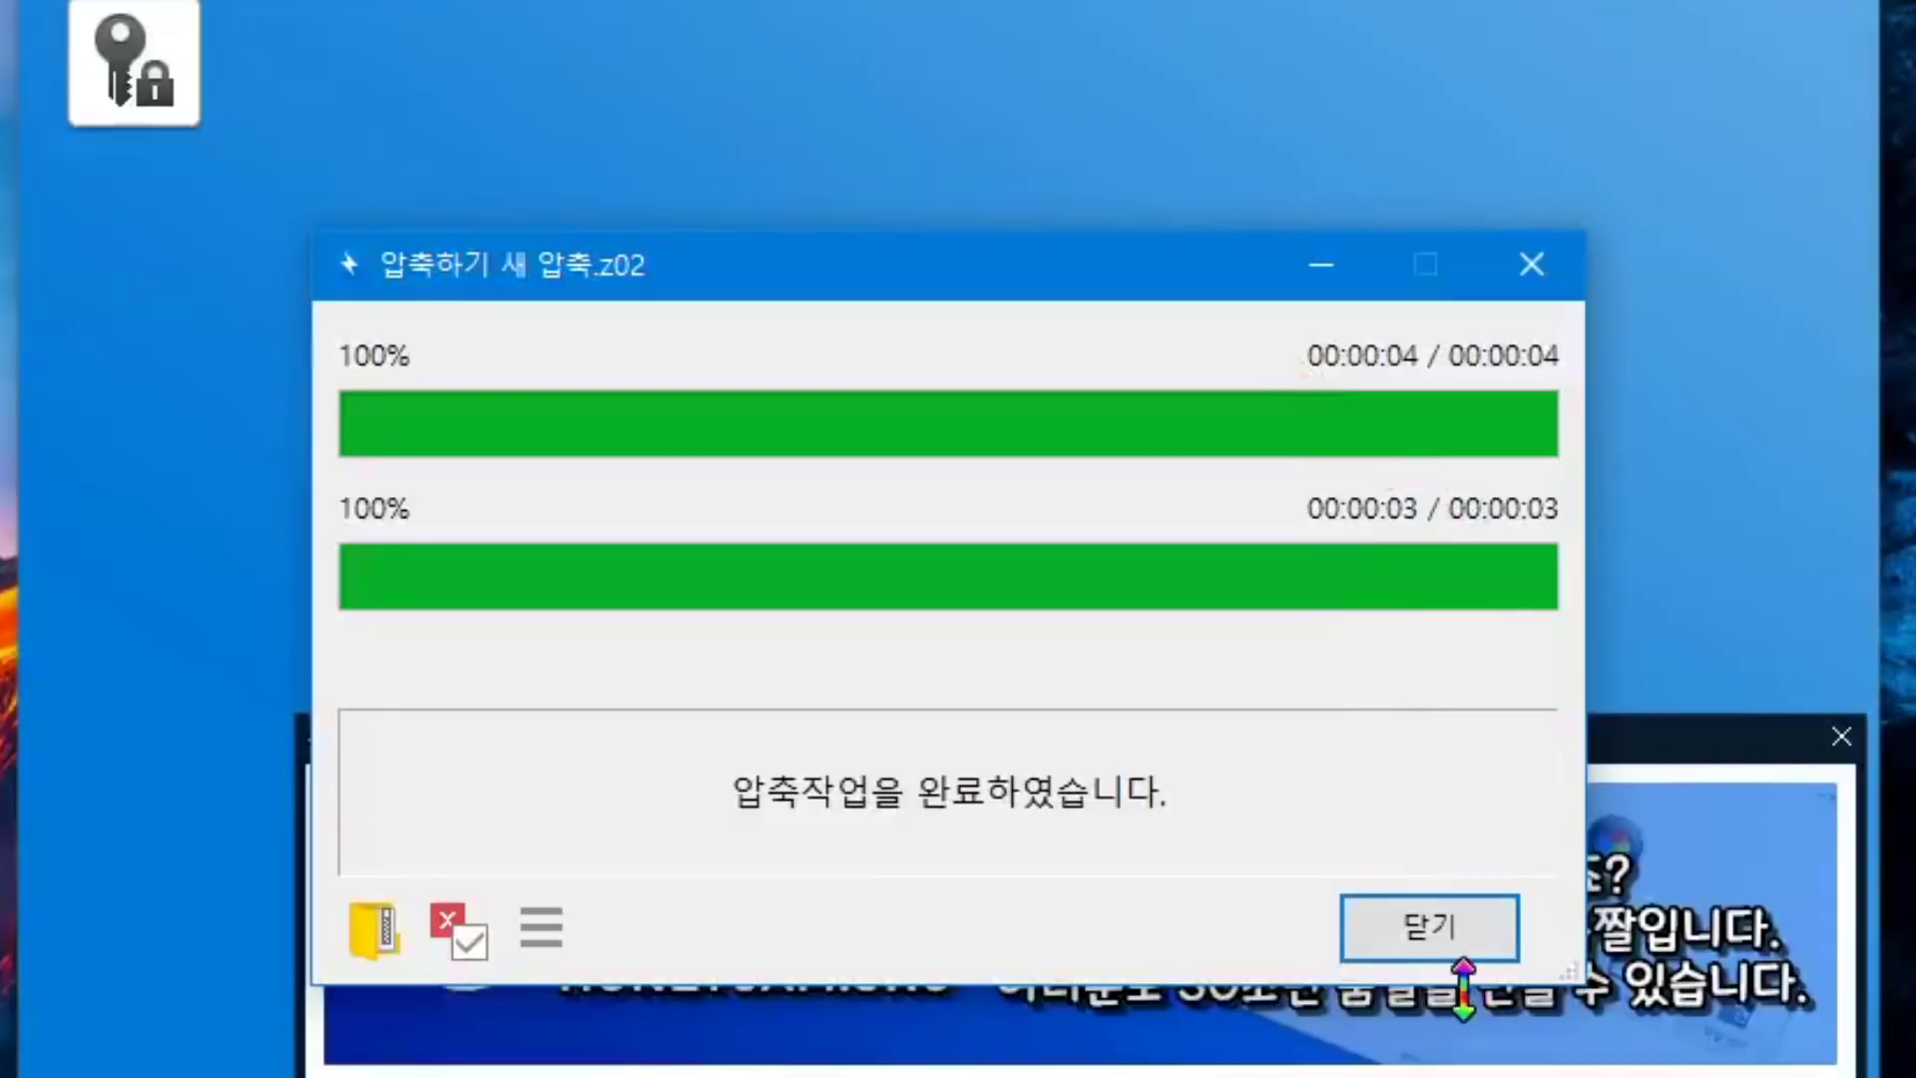
click(1422, 933)
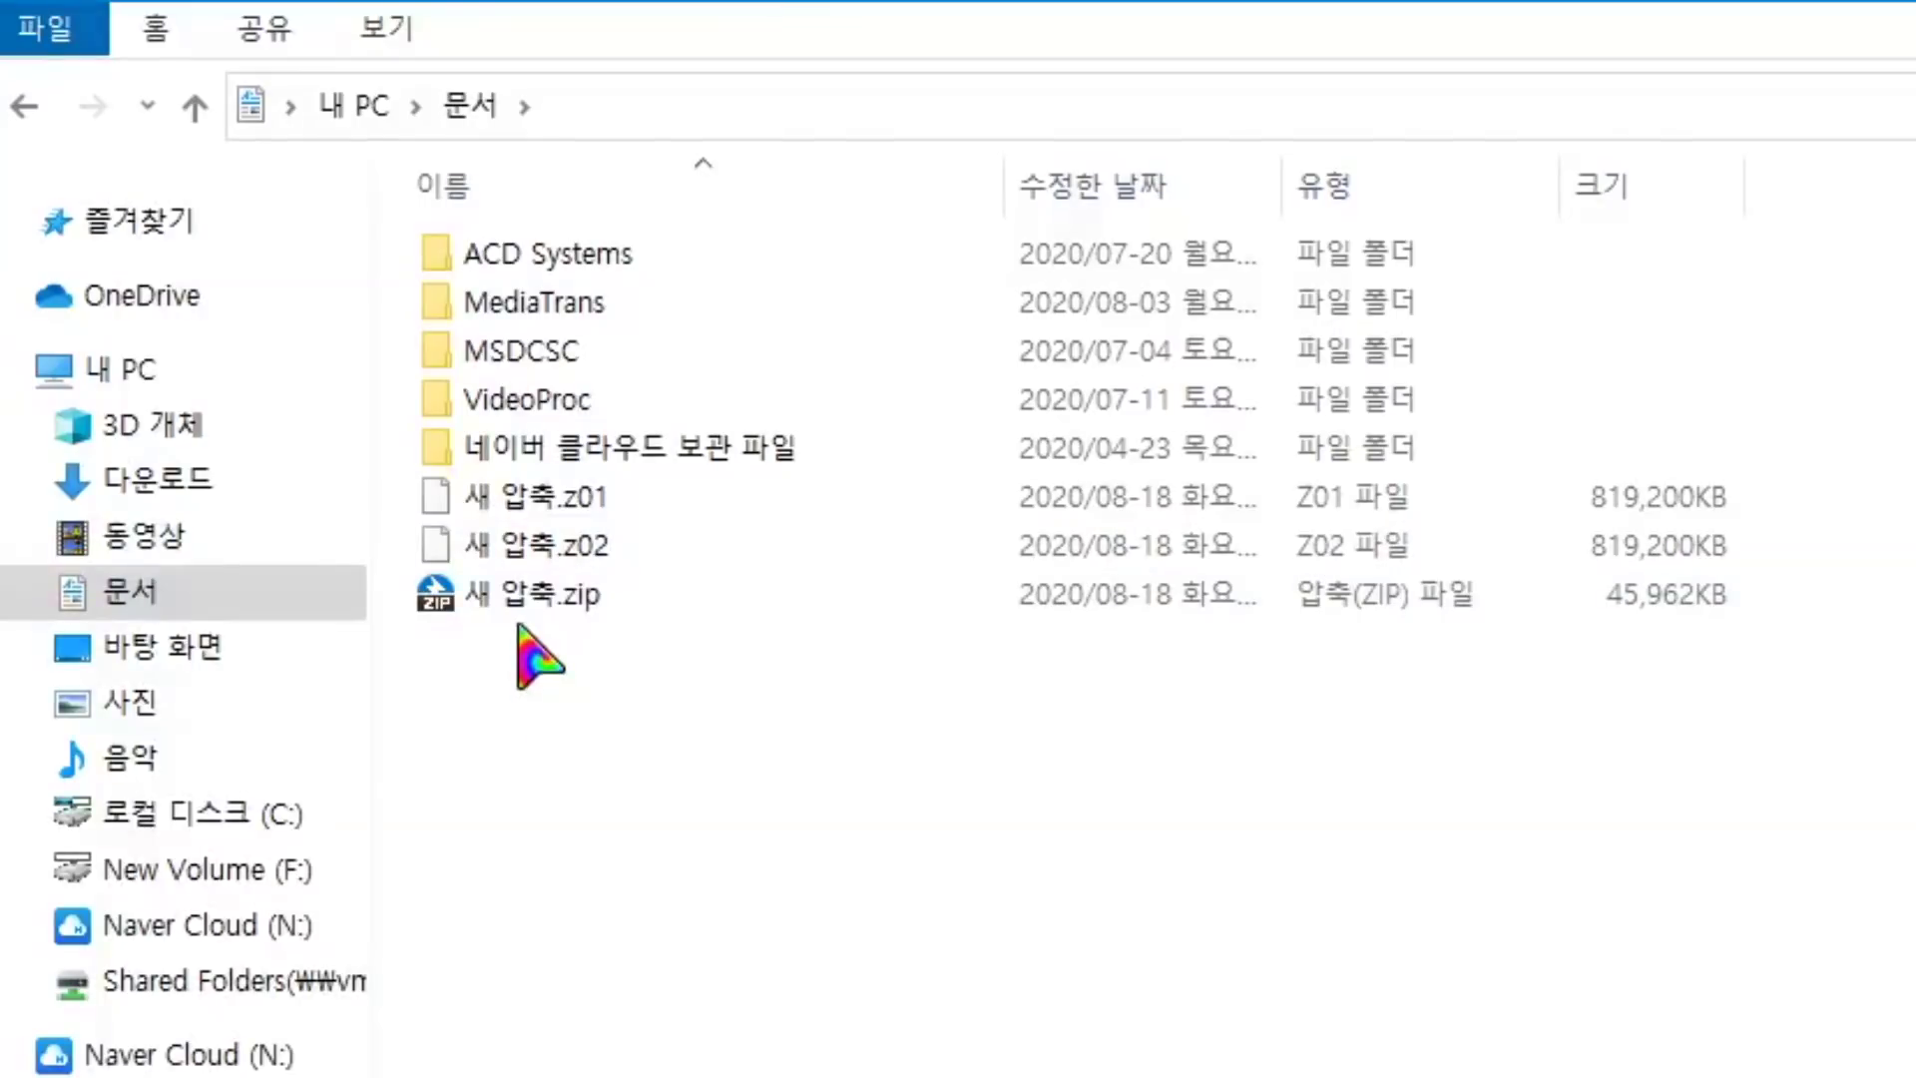
Step: Examine the types and sizes of the split archive parts 새 압축.z01, 새 압축.z02 and 새 압축.zip in the Documents folder
drag(684, 685, 462, 505)
click(714, 758)
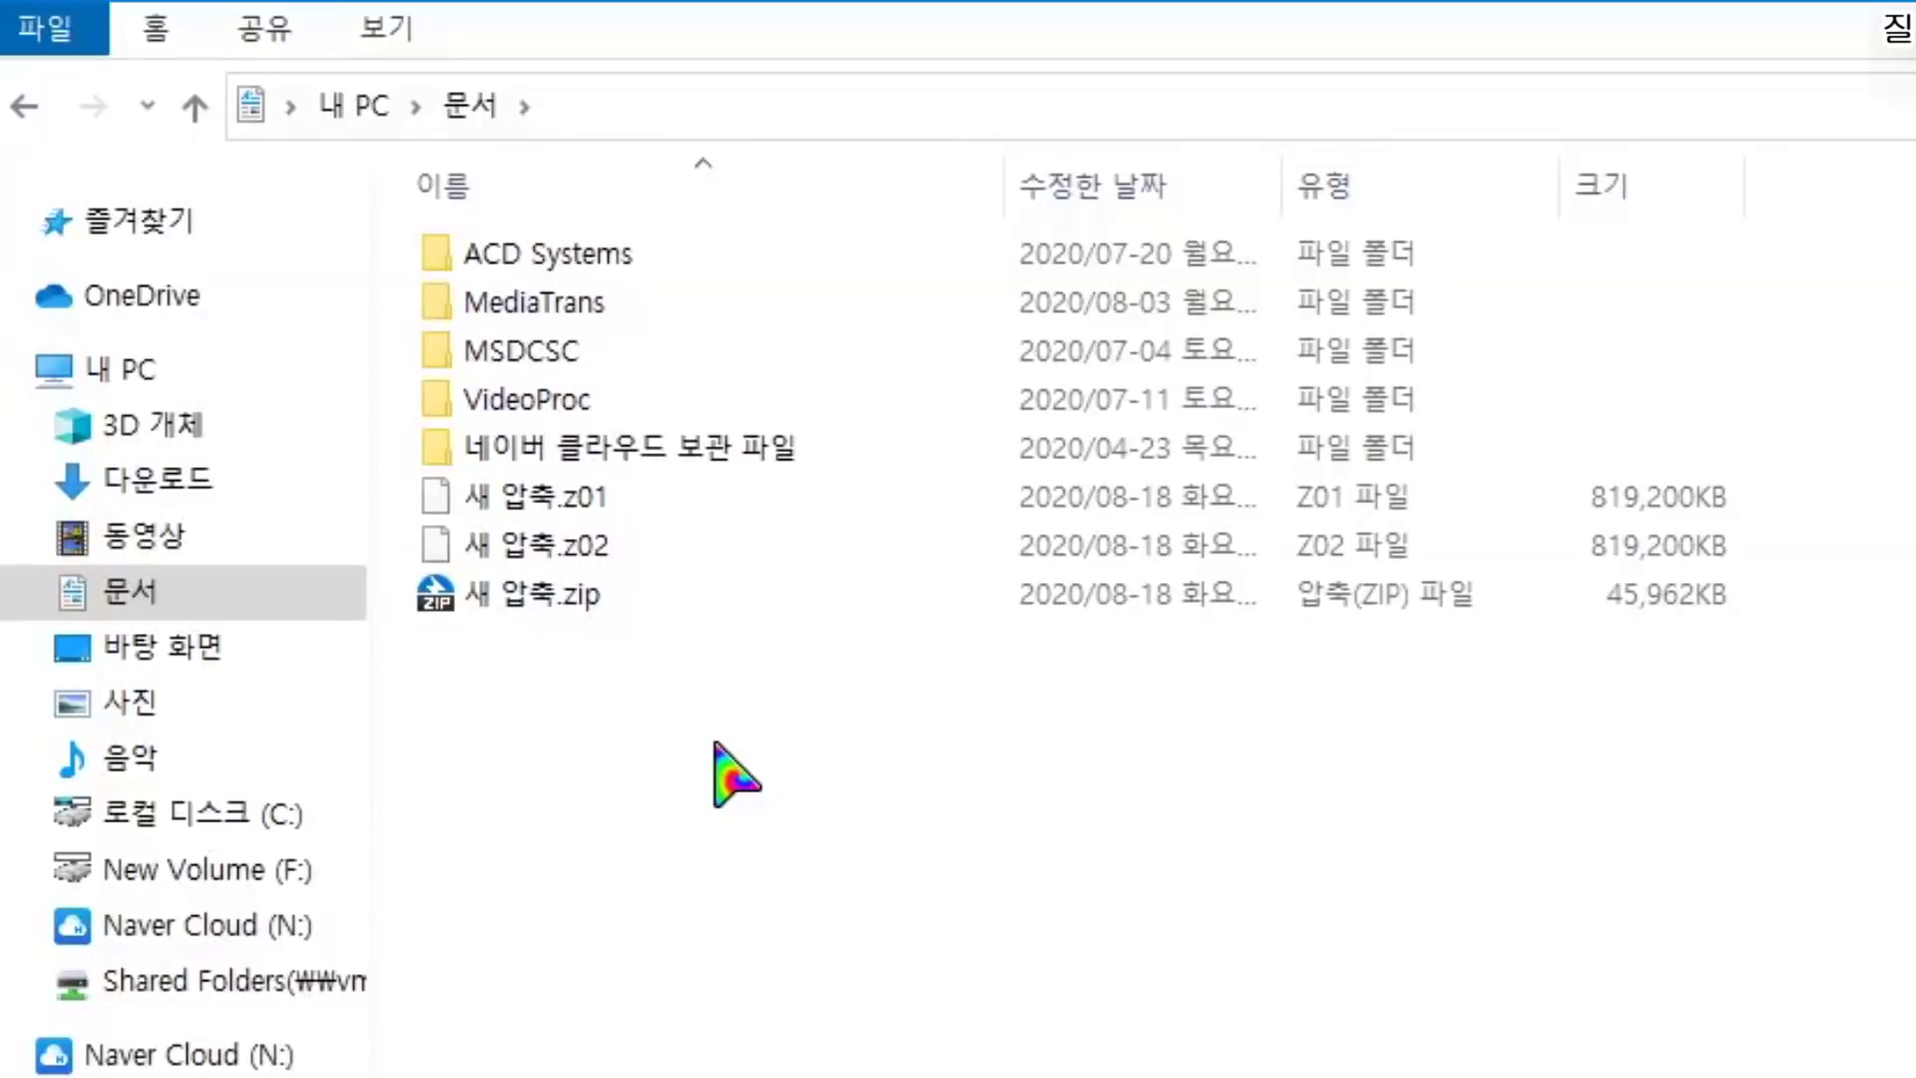
drag(684, 641, 724, 766)
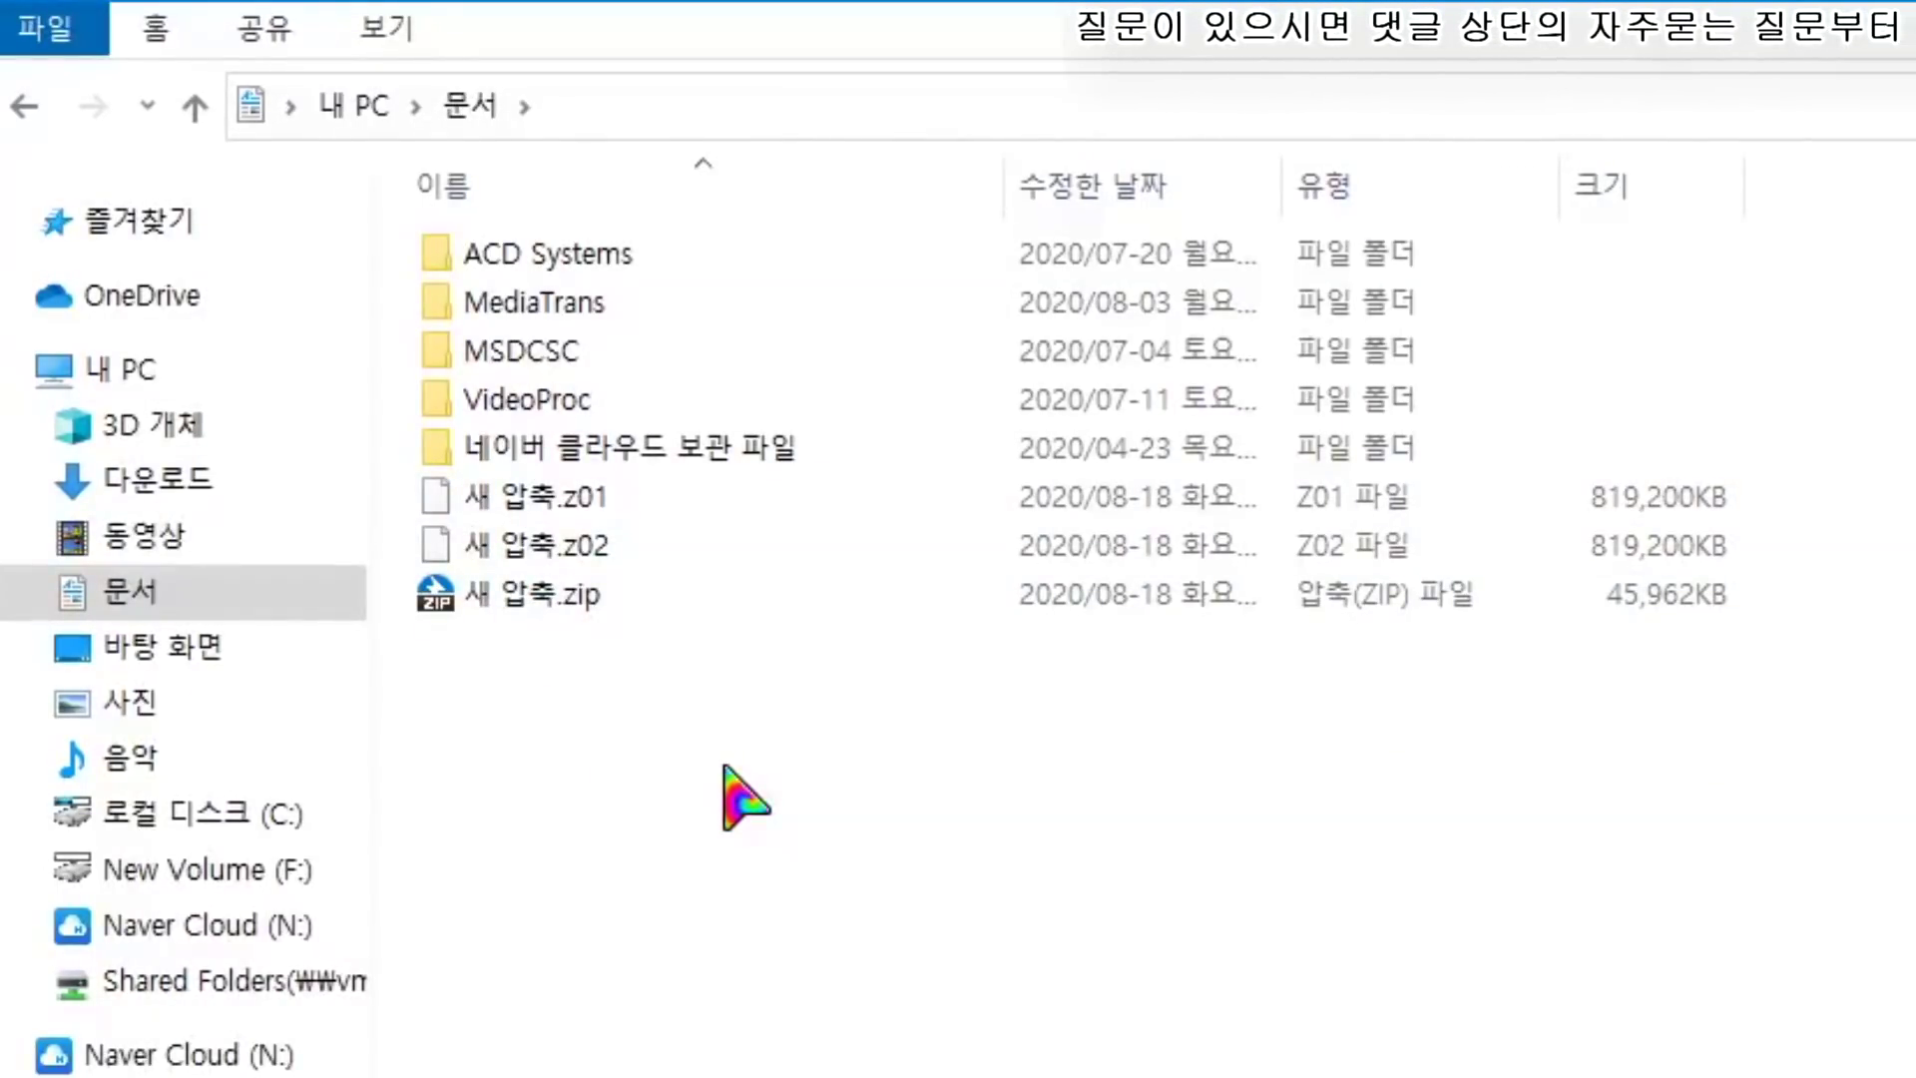
mouse_move(536, 544)
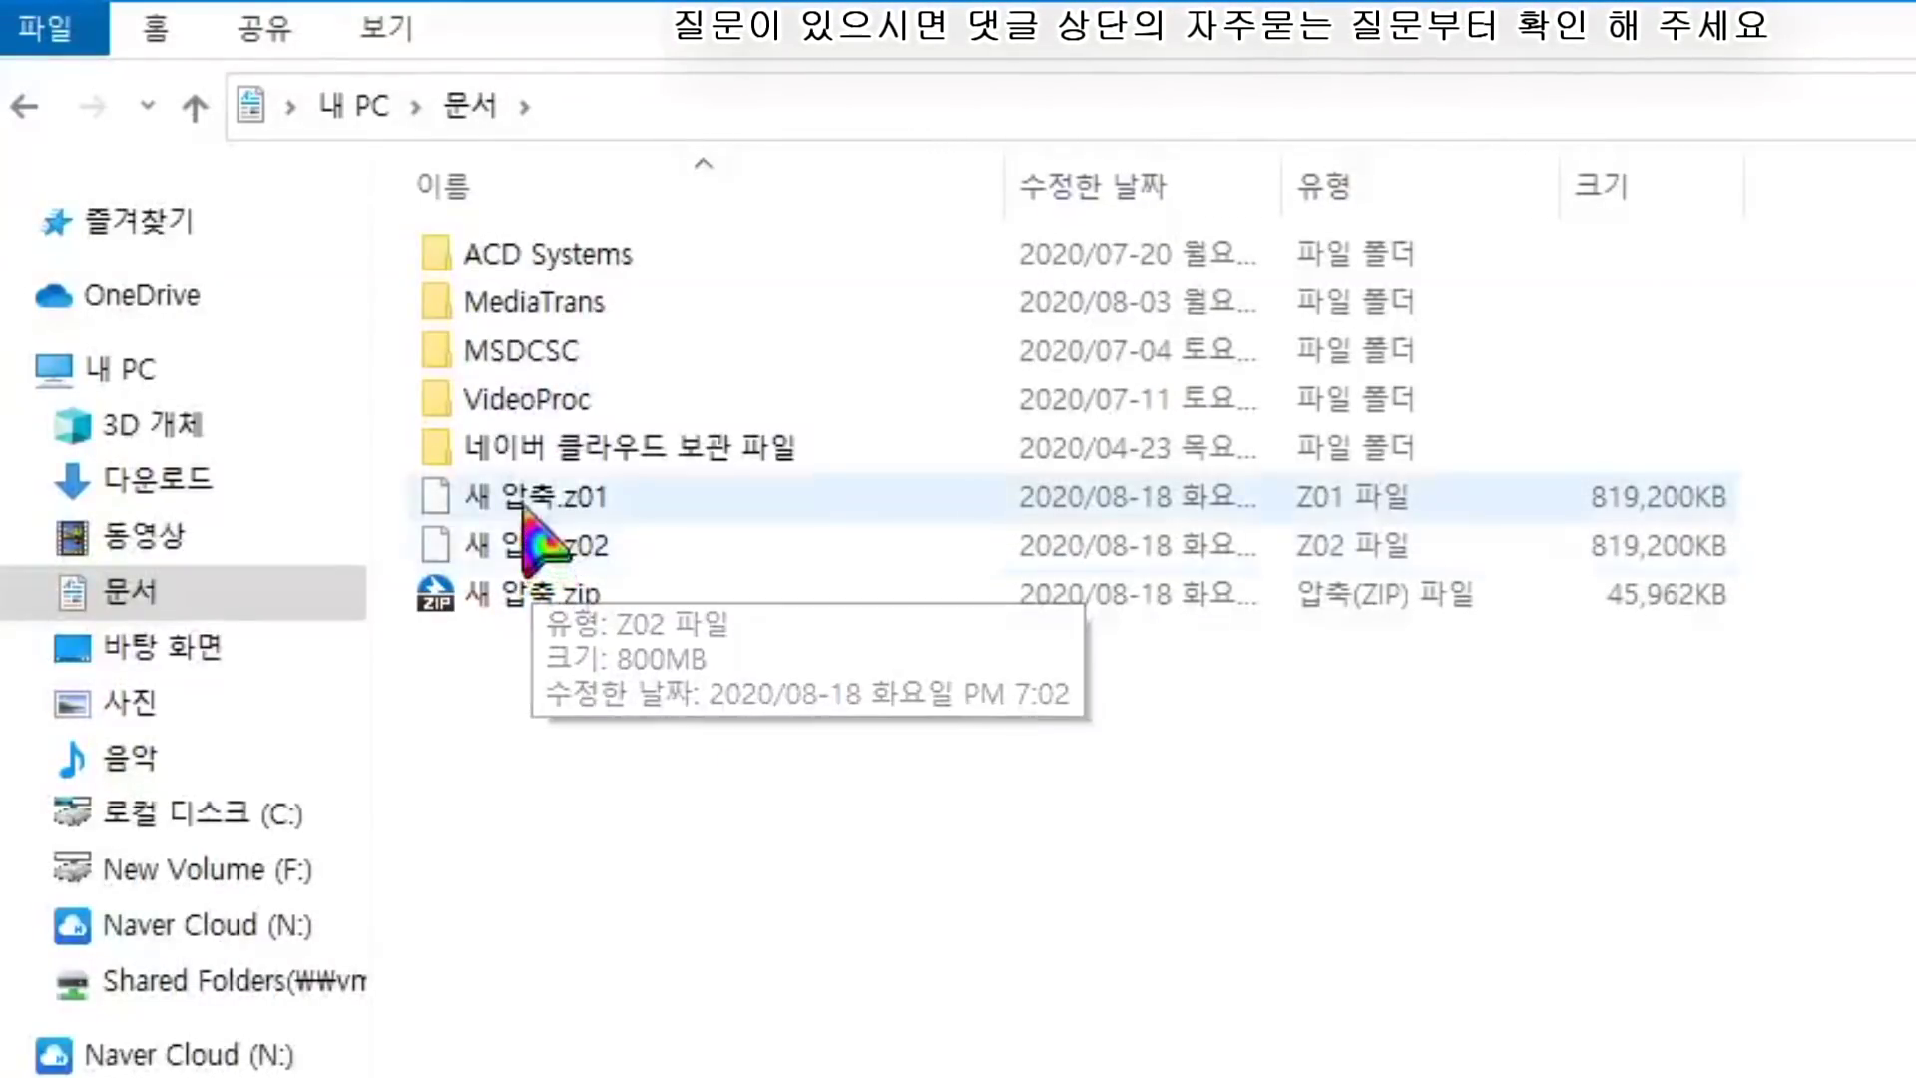
mouse_move(522, 496)
drag(788, 878, 474, 489)
click(841, 768)
drag(755, 746, 479, 509)
click(983, 800)
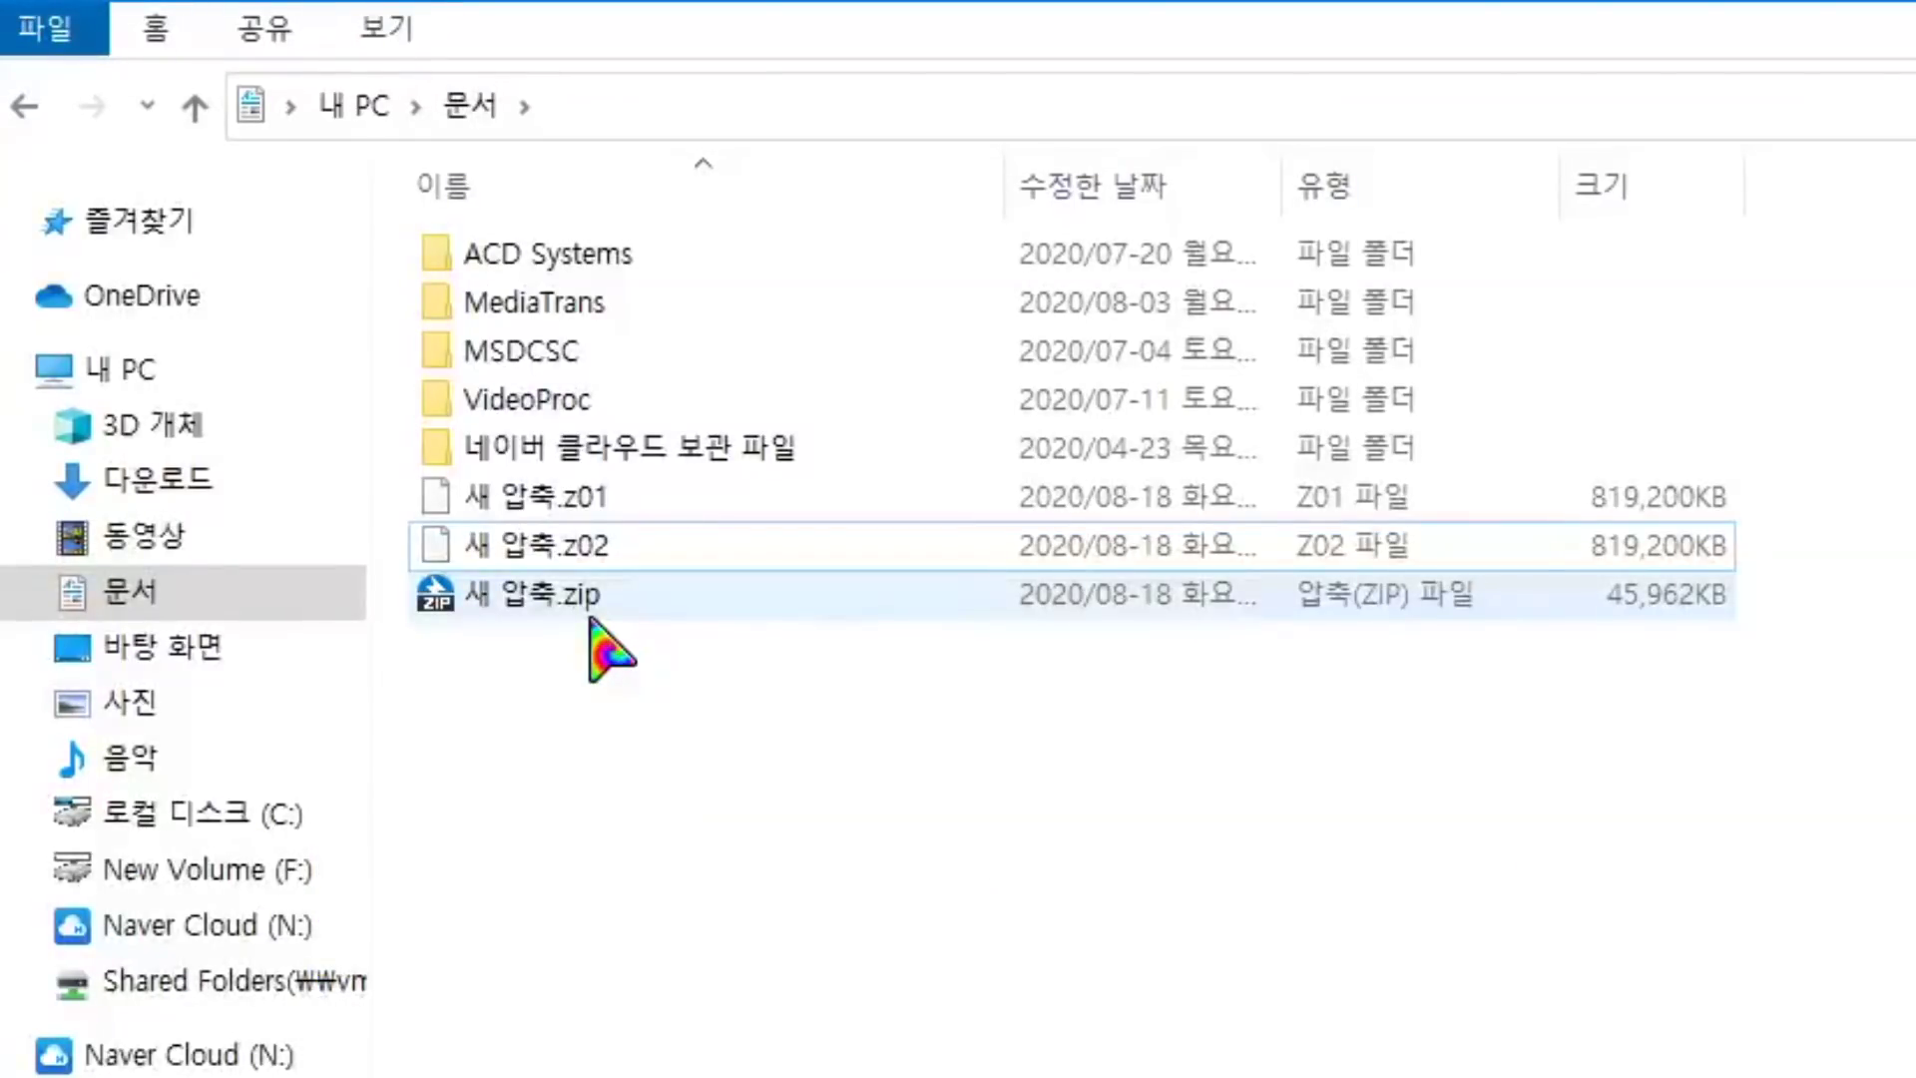
mouse_move(591, 620)
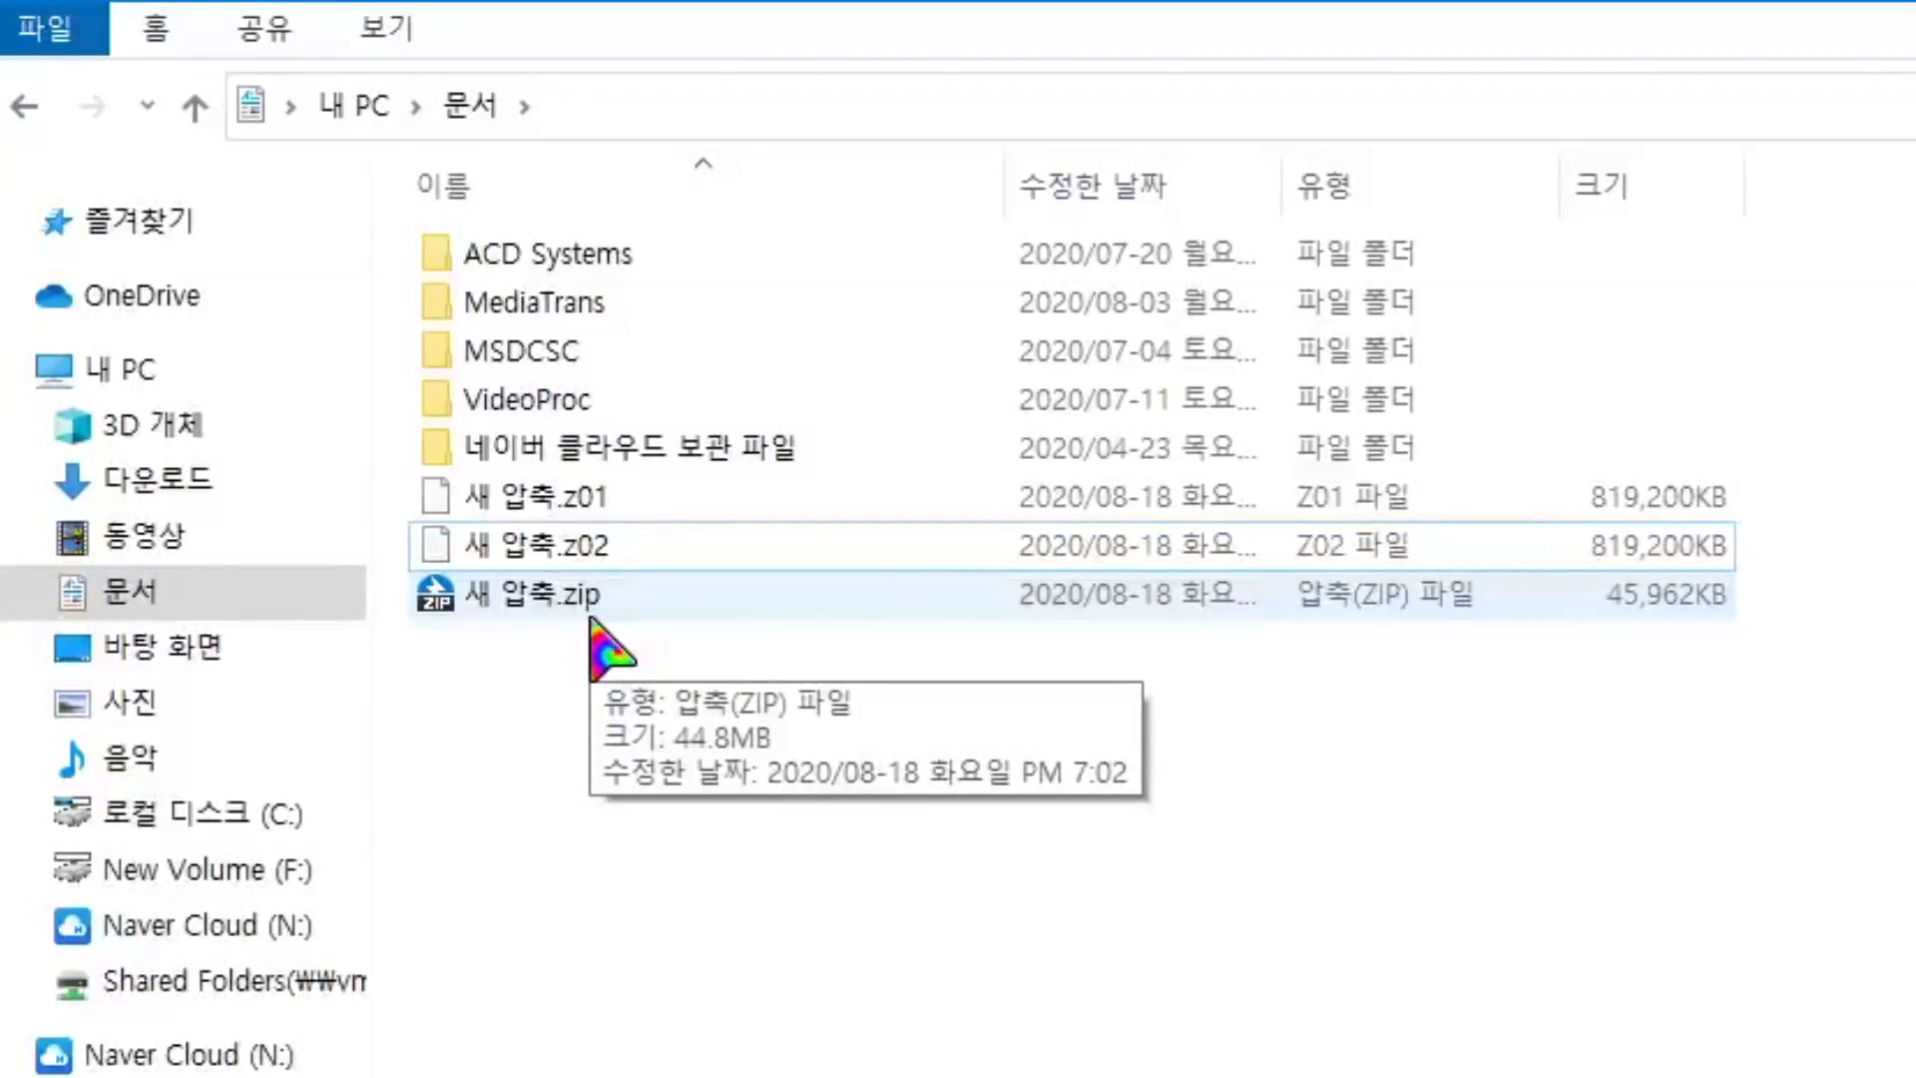
click(593, 611)
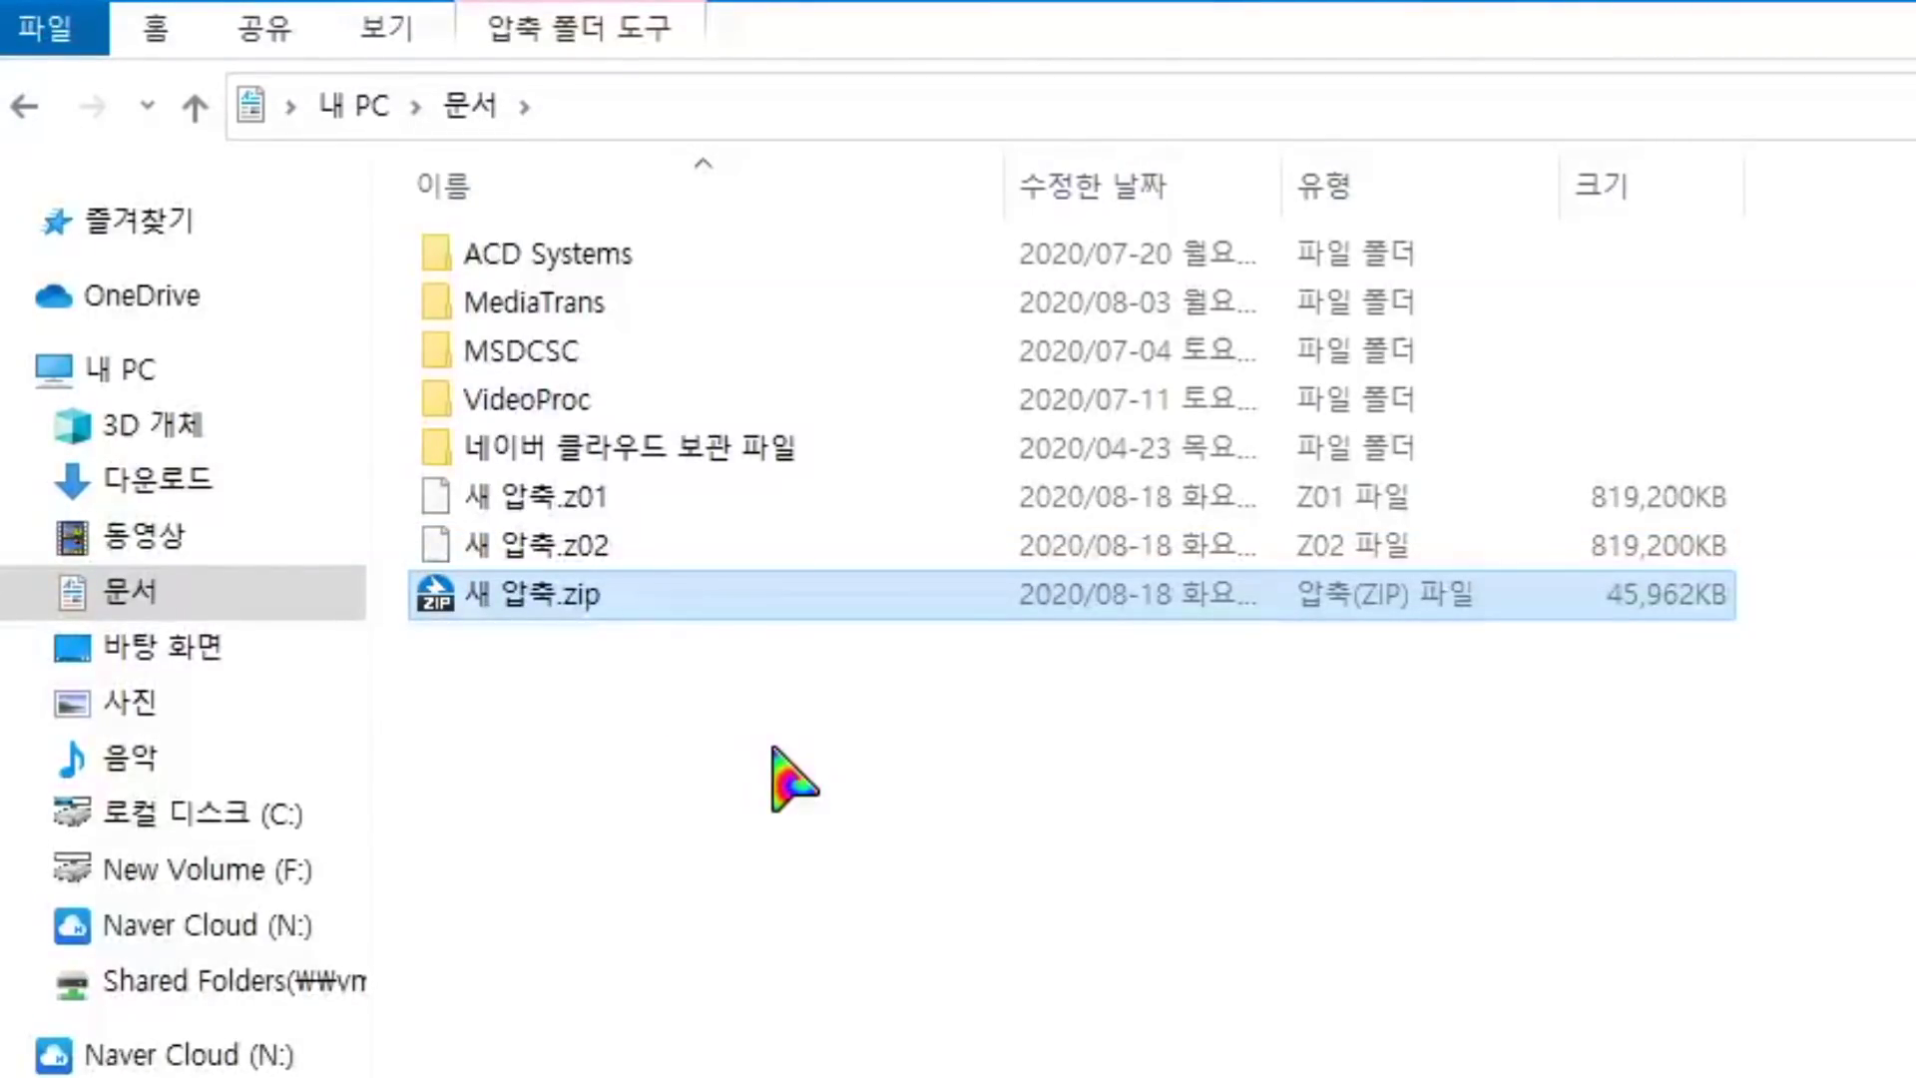
click(730, 741)
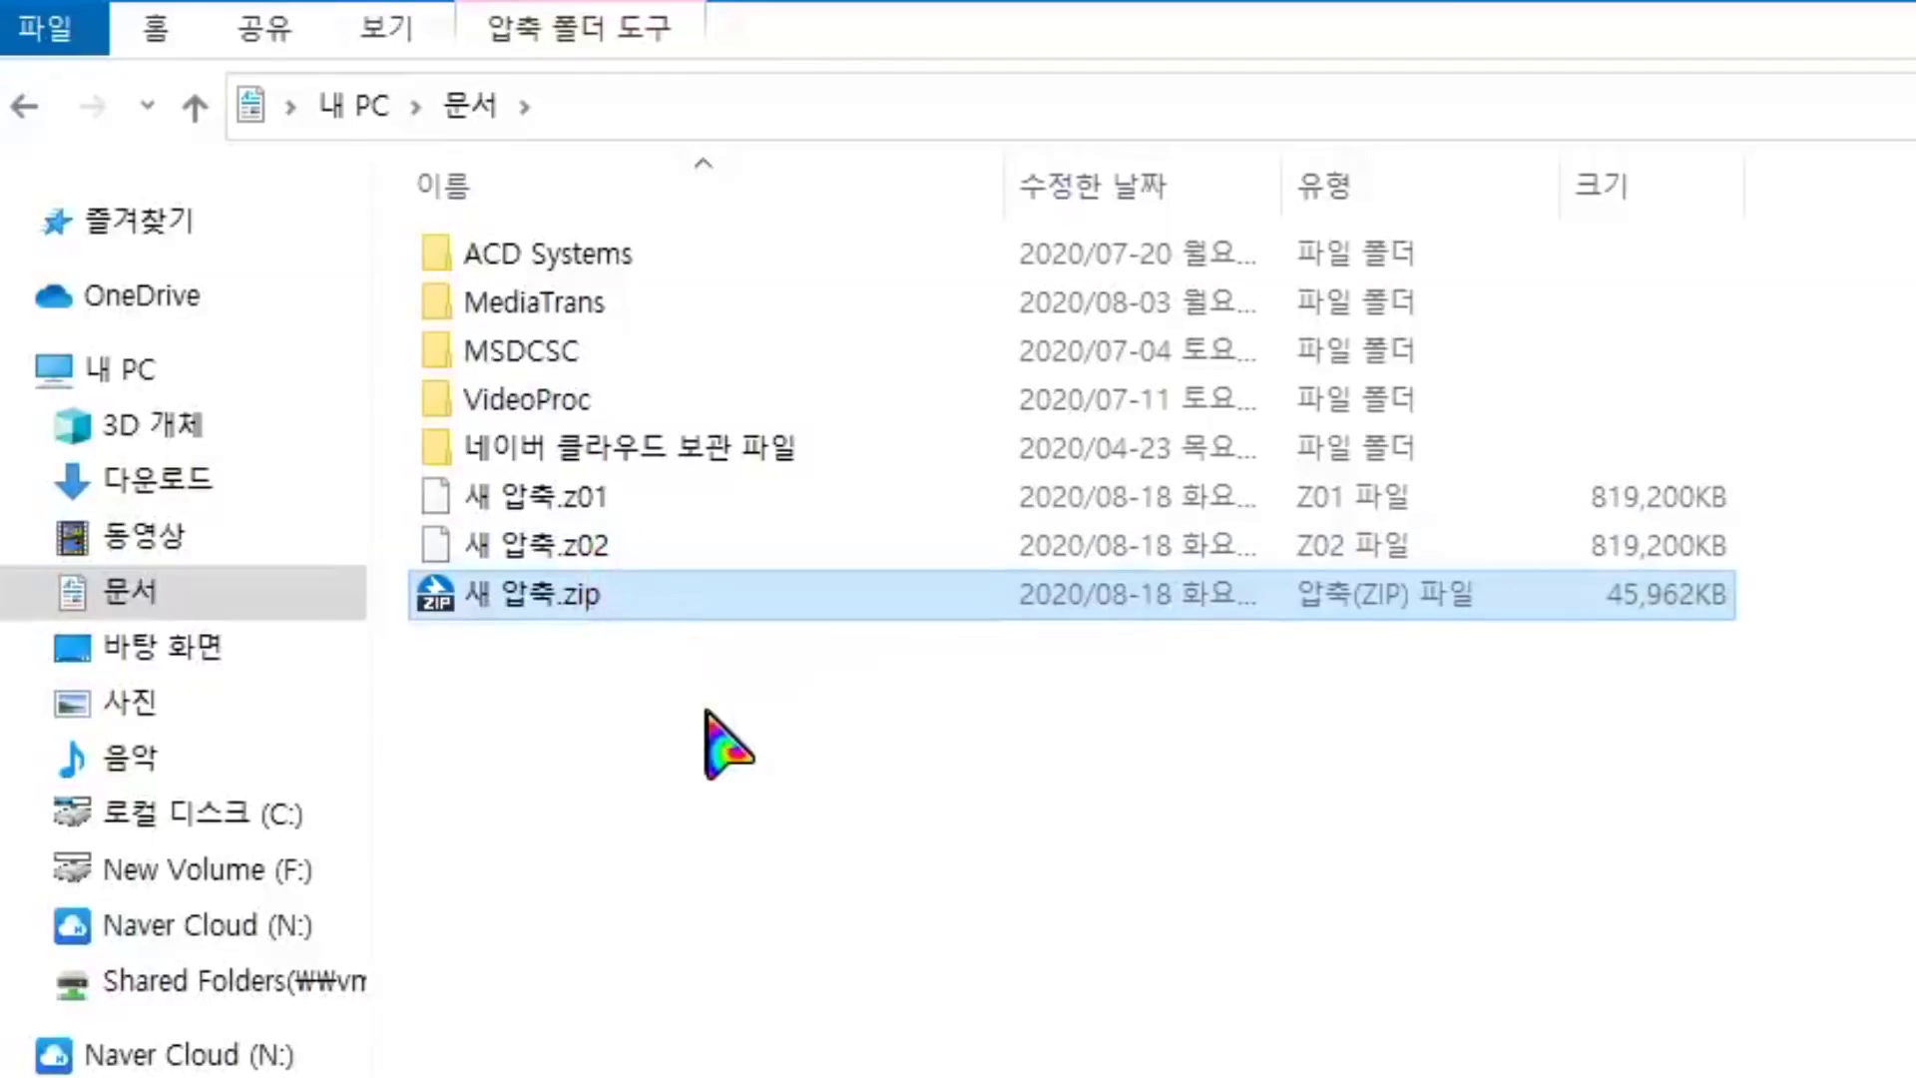
click(621, 689)
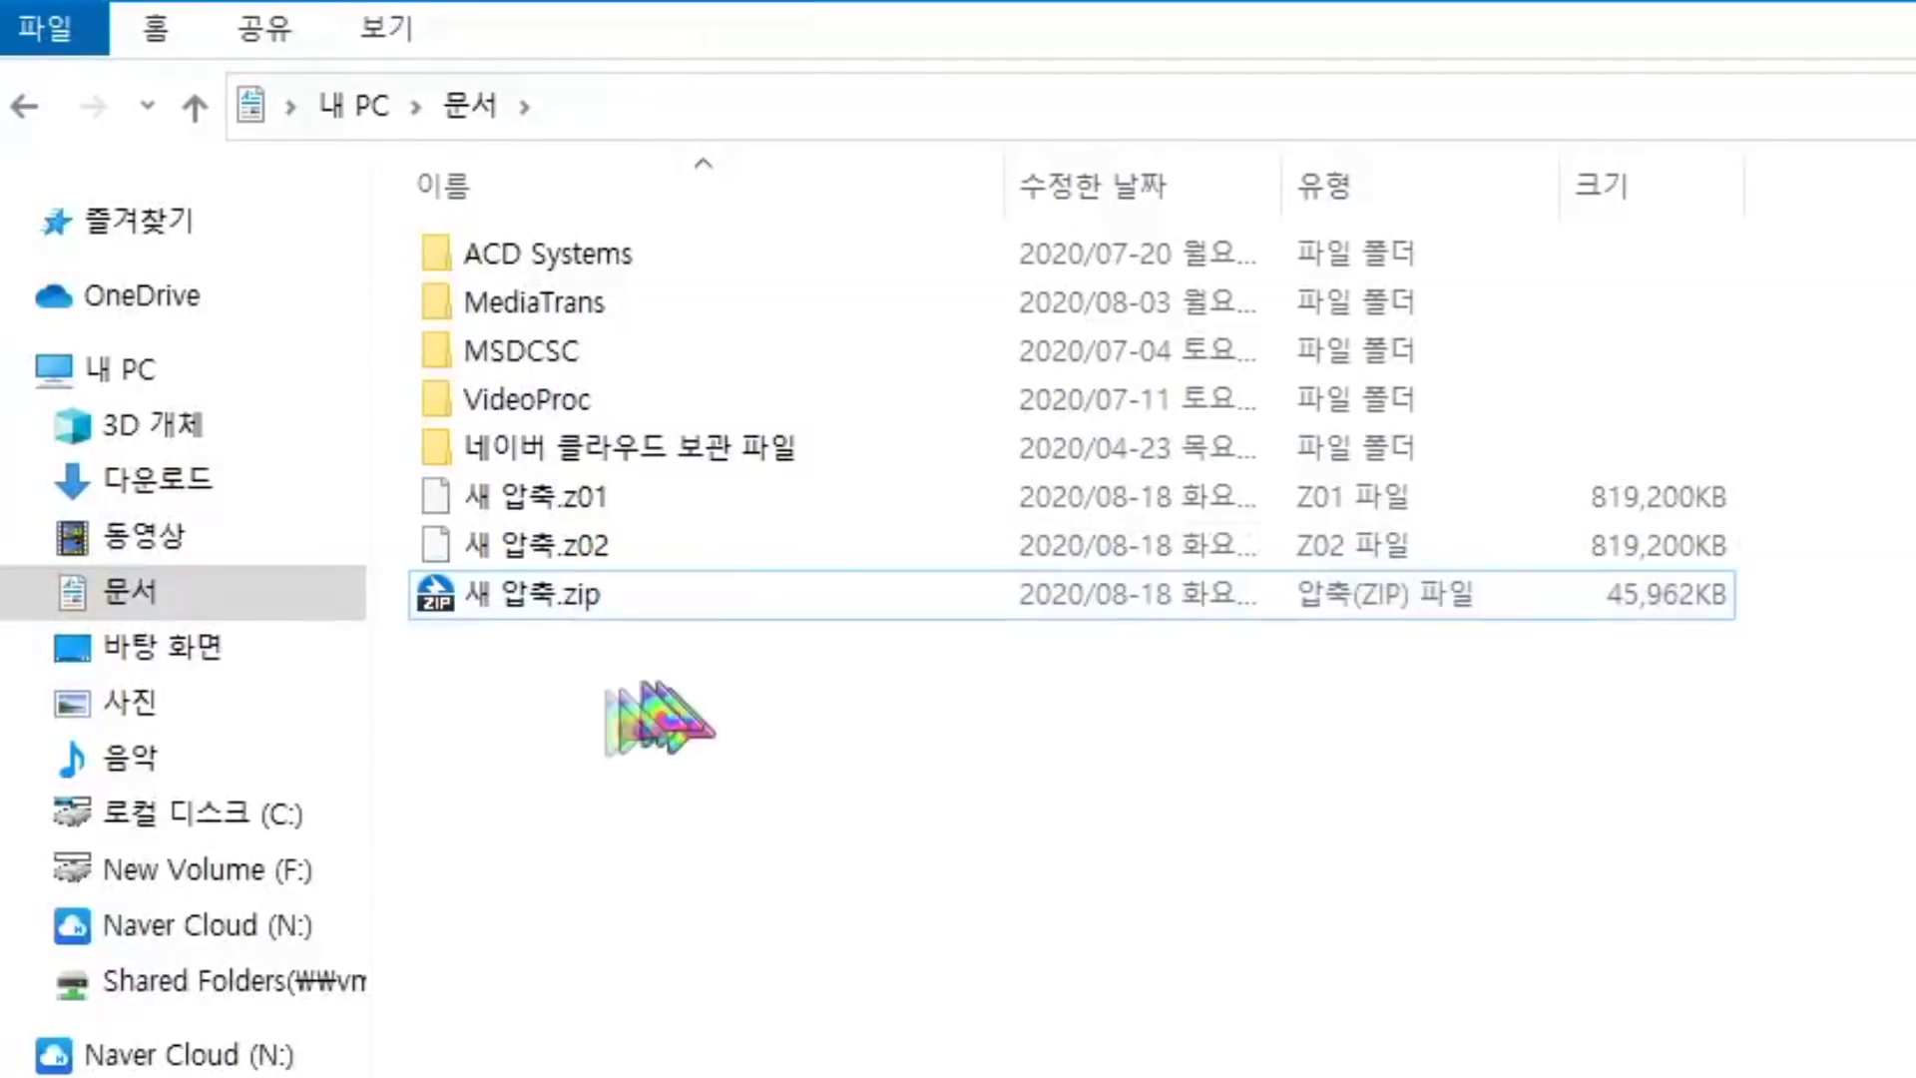
click(552, 589)
click(659, 545)
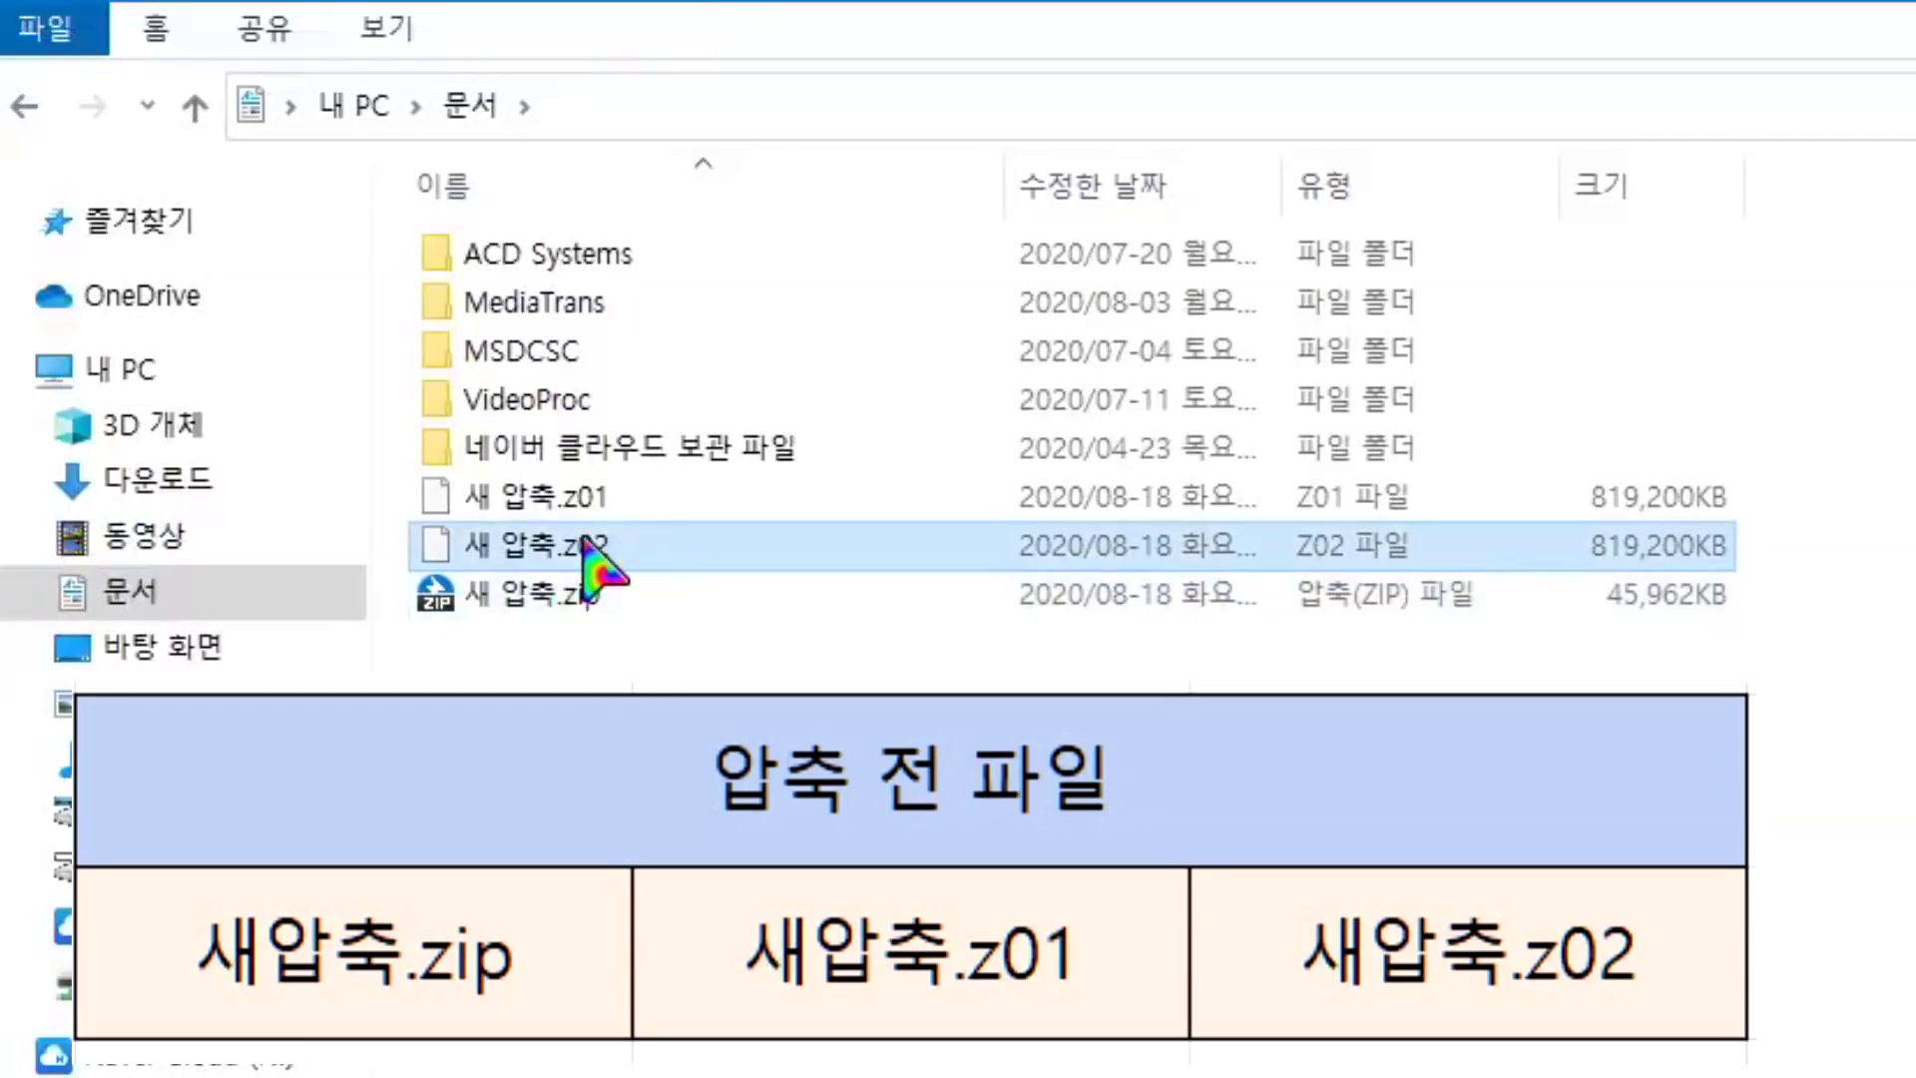
click(628, 499)
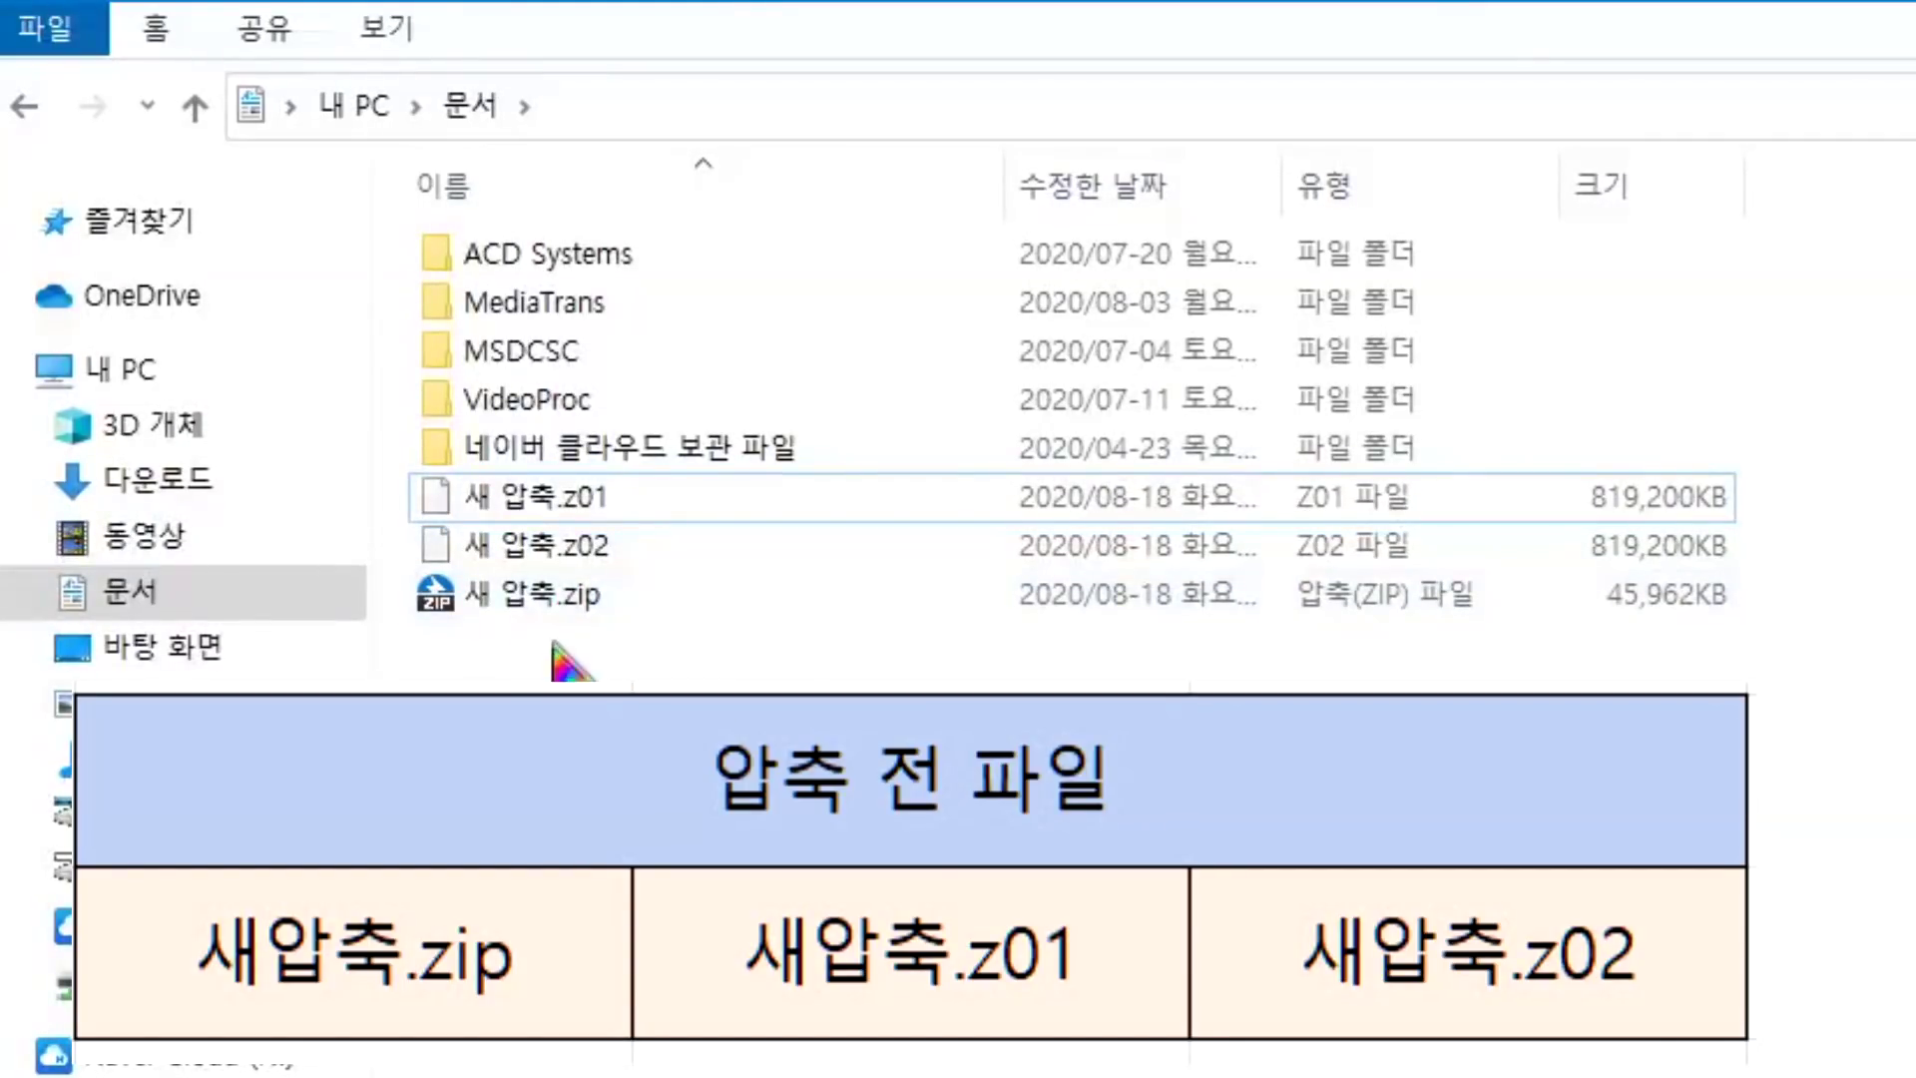
Step: Extract 새 압축.zip into the Documents folder and select the extracted 압축해주셈.mp4 there
click(534, 599)
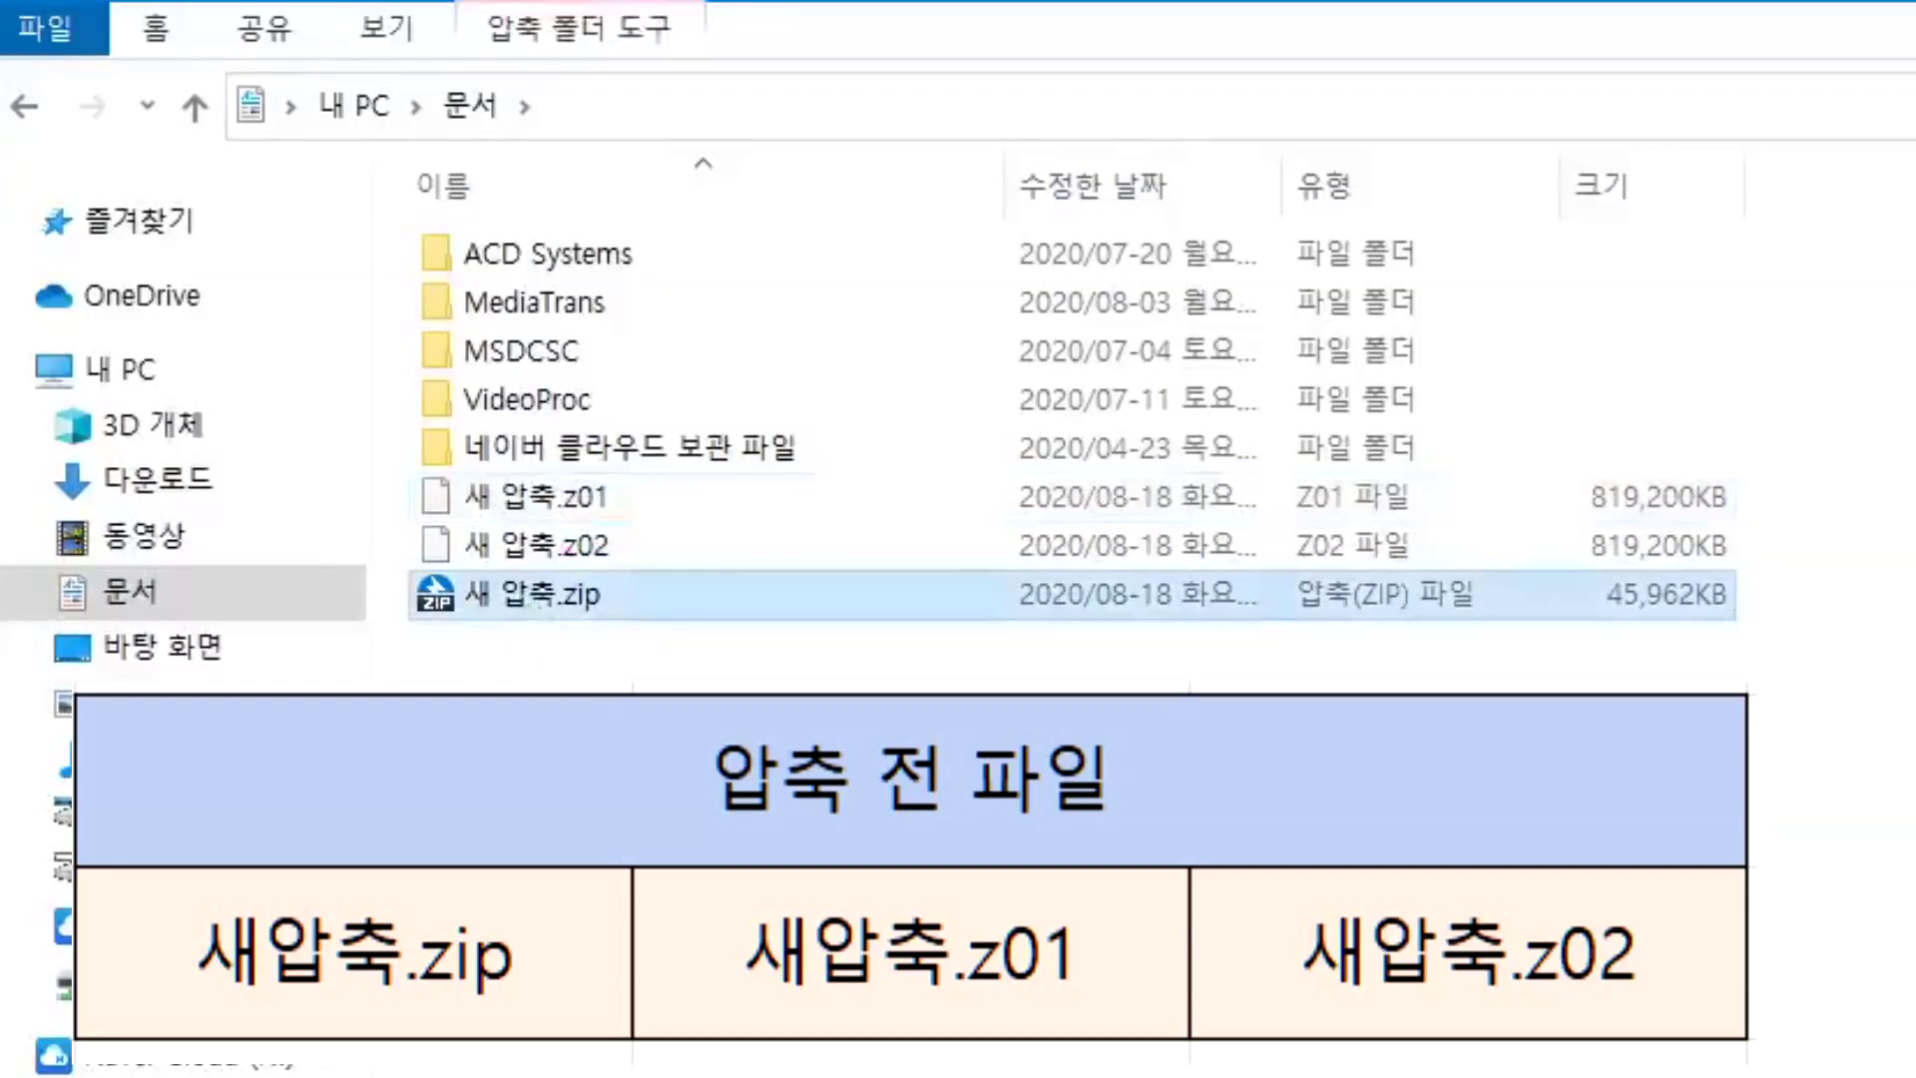
double_click(544, 595)
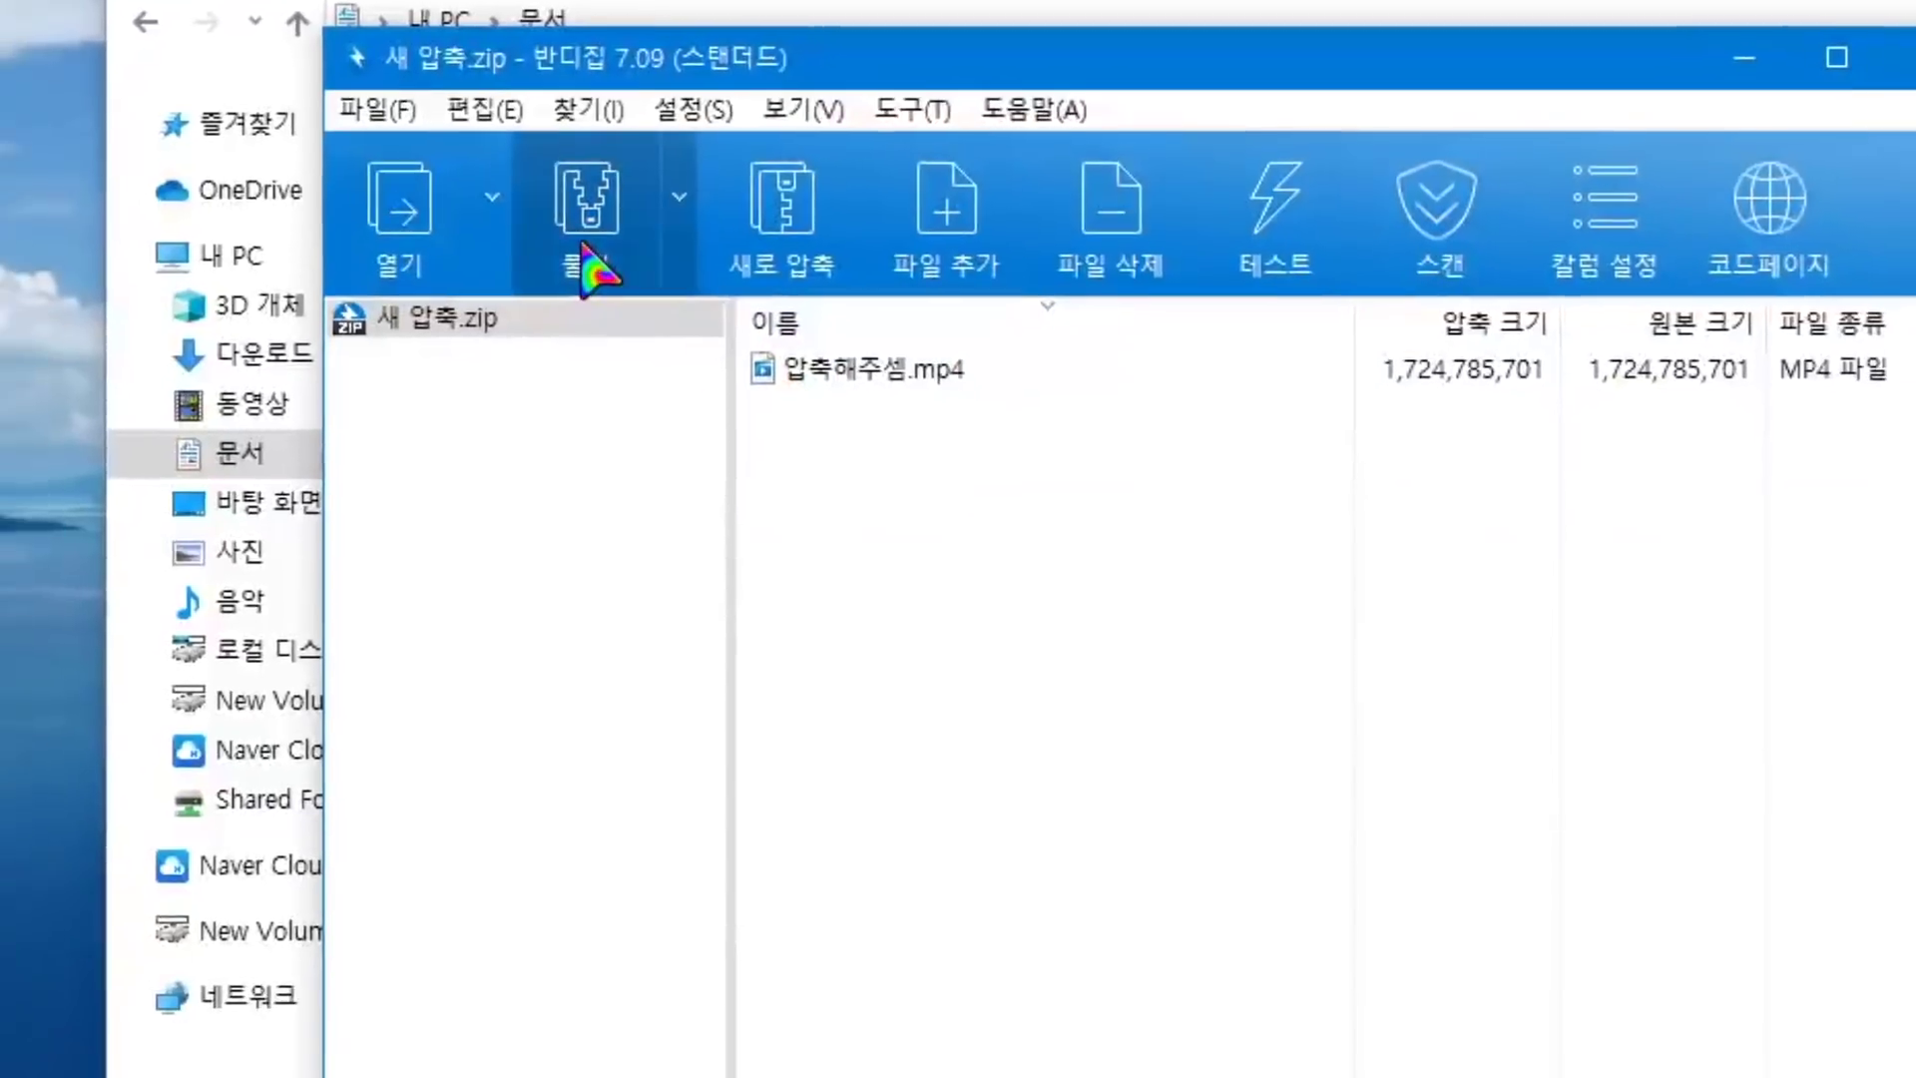
click(579, 271)
click(1422, 1014)
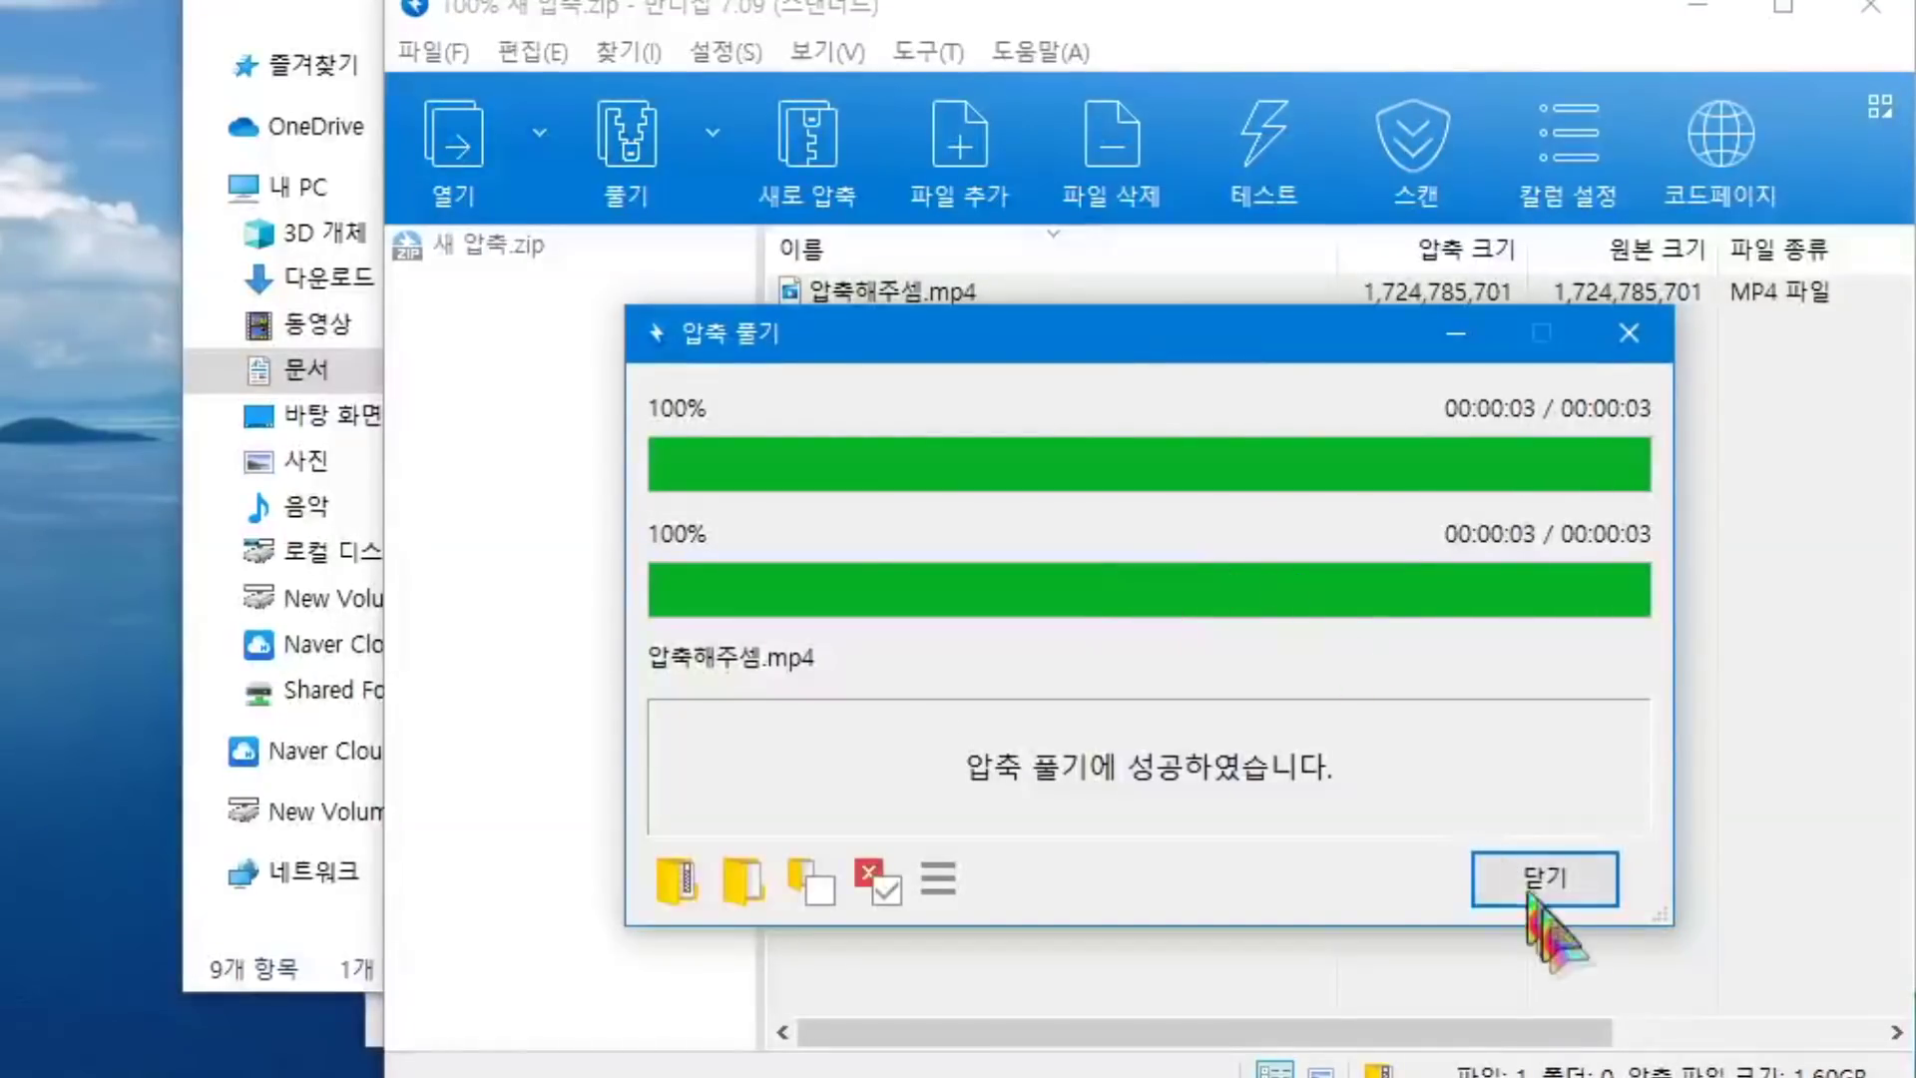
click(1545, 879)
click(704, 415)
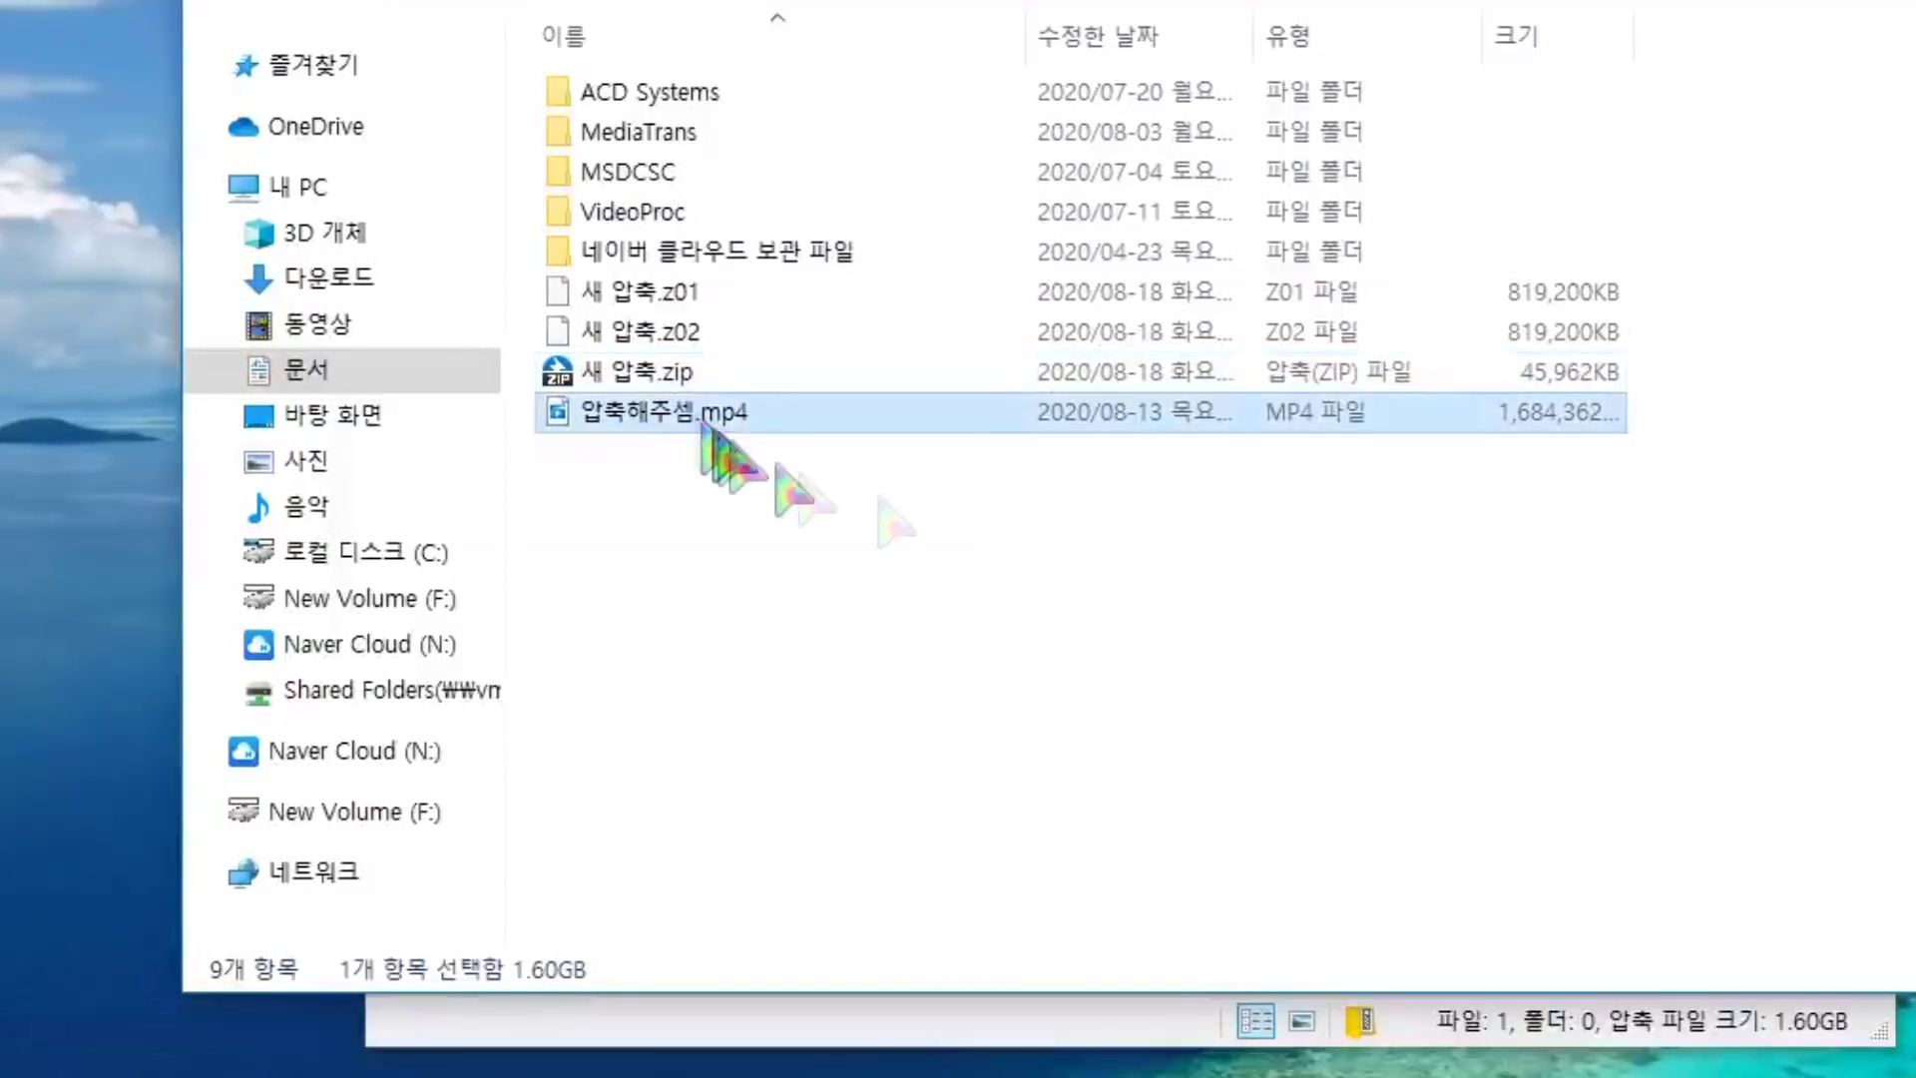